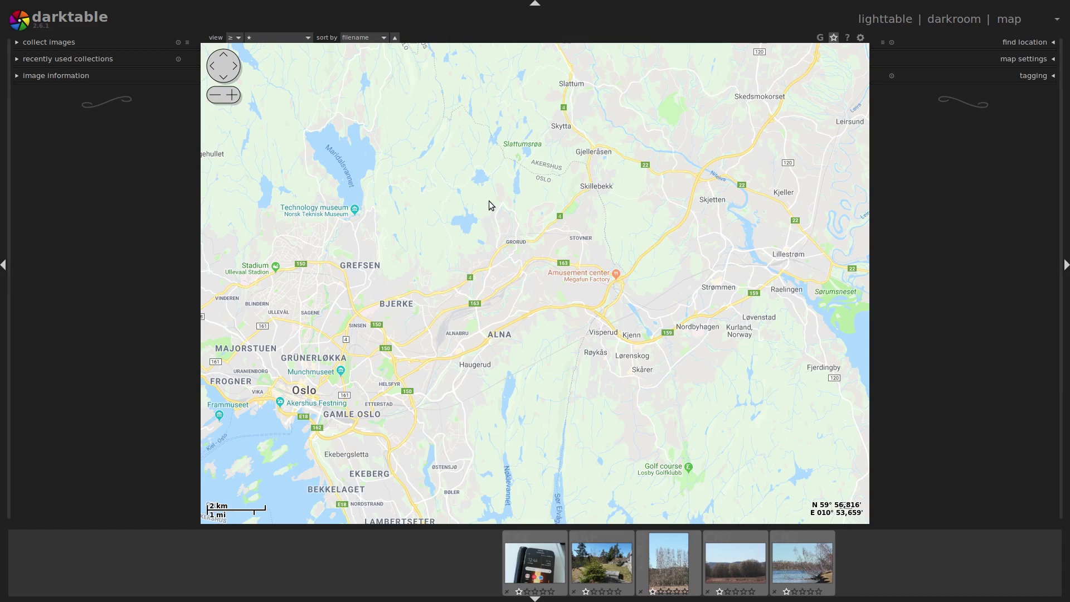
Step: Examine the map around Oslo, Lillestrøm and southern Norway at both close and wide scales
left_click(224, 80)
left_click(238, 77)
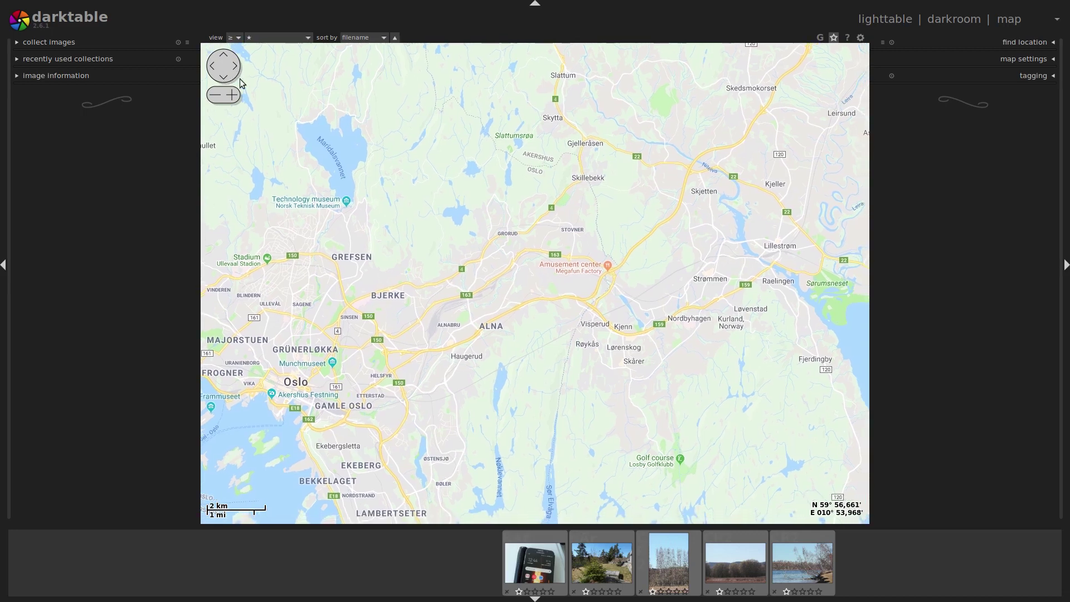
left_click(233, 96)
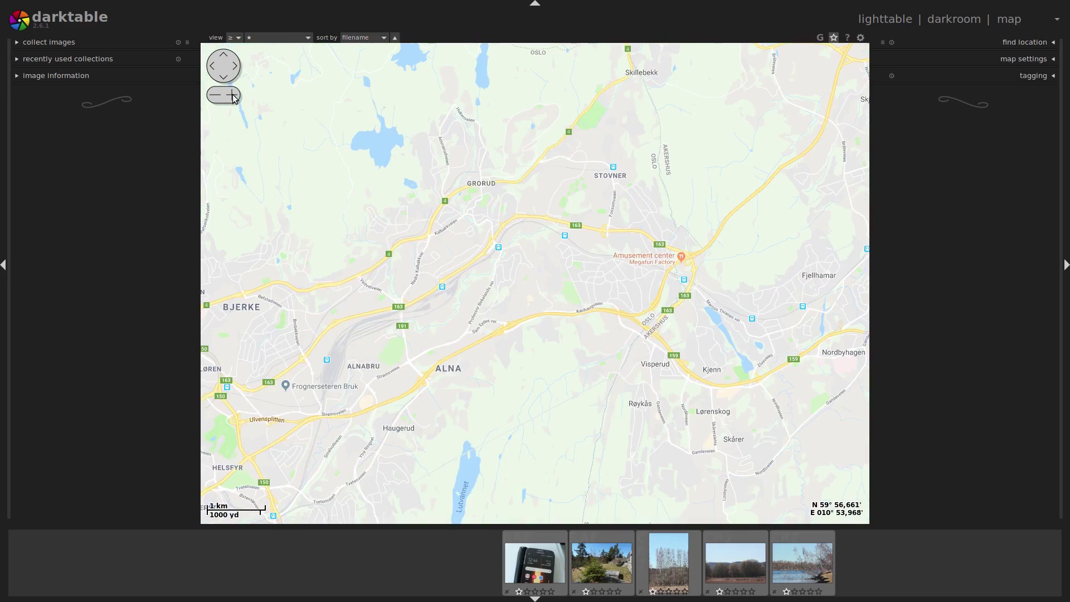
left_click(217, 97)
left_click(217, 97)
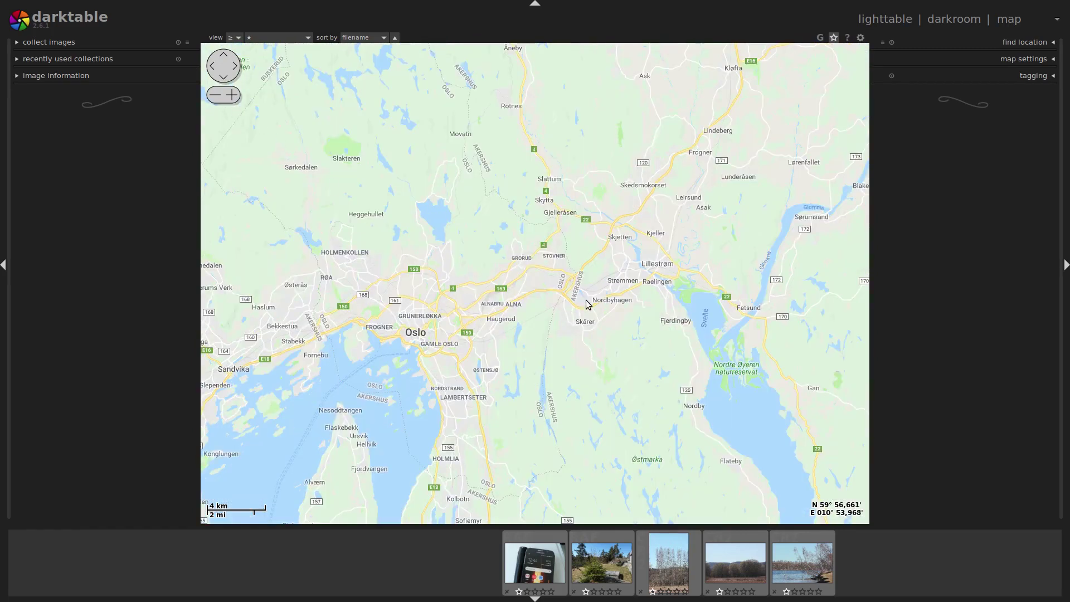
left_click_drag(690, 289, 548, 306)
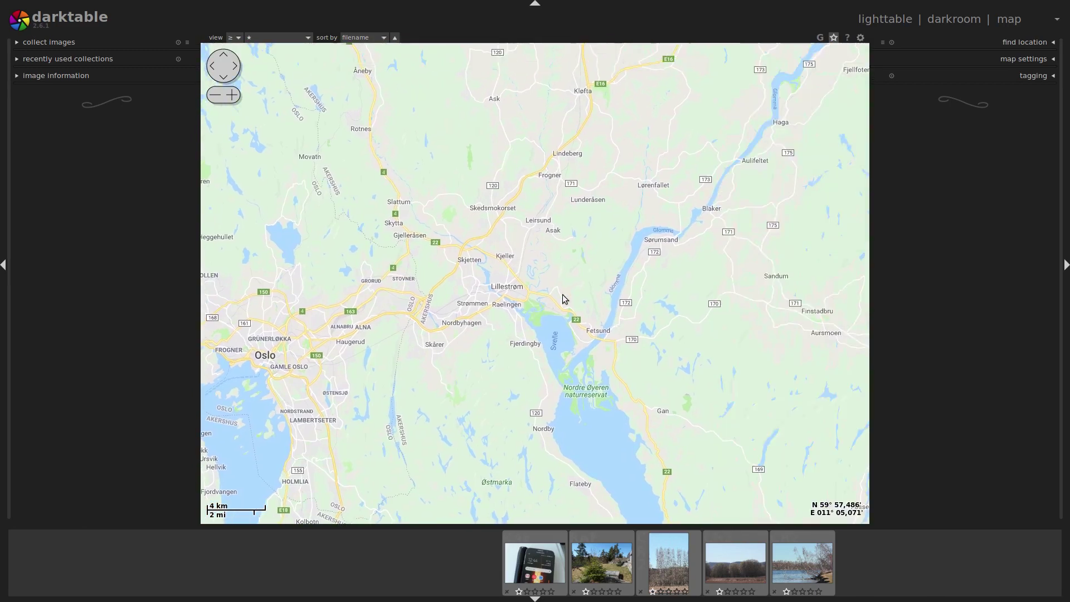
left_click_drag(735, 221, 730, 353)
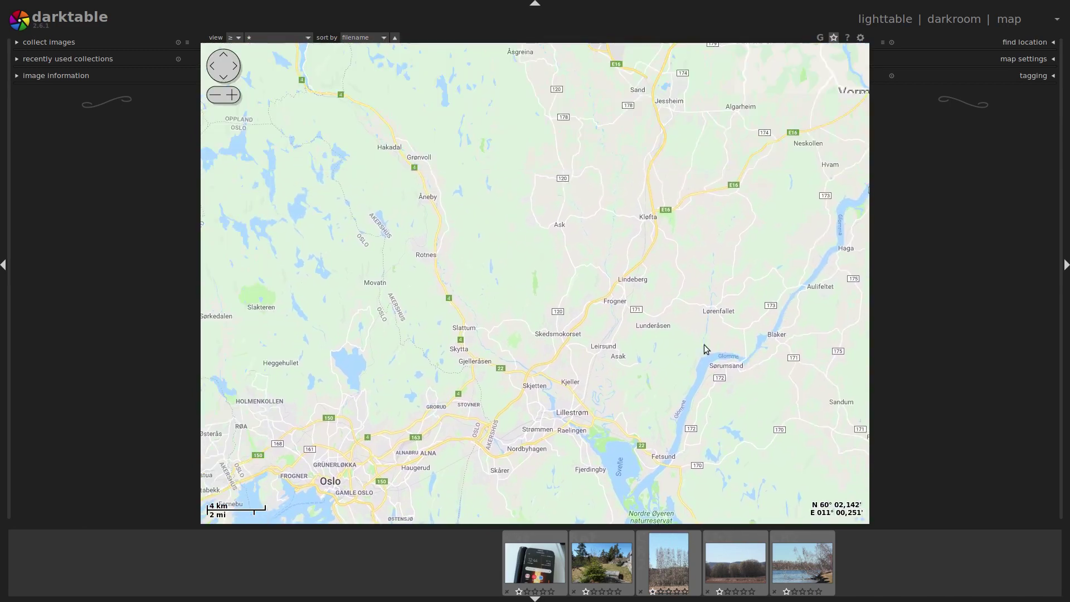
scroll(639, 351, "up", 4)
scroll(606, 346, "down", 9)
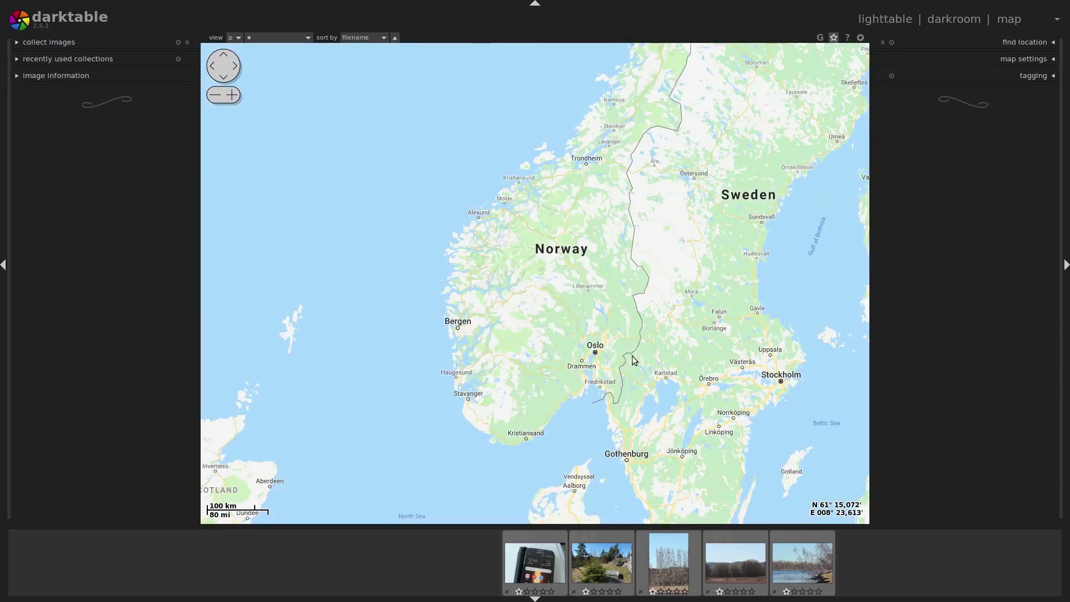
scroll(643, 363, "up", 1)
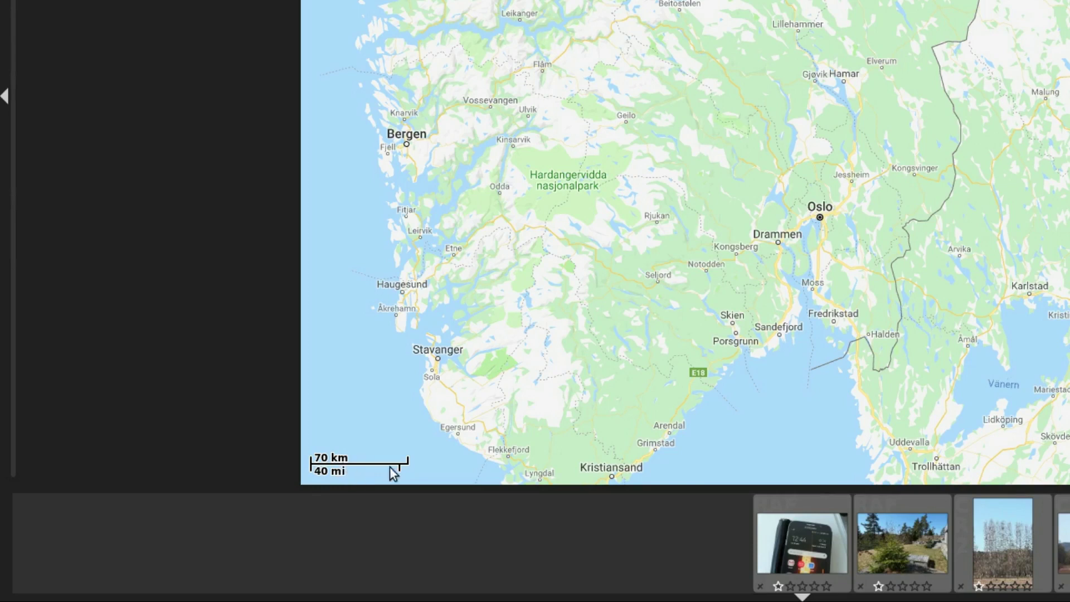
scroll(563, 439, "up", 3)
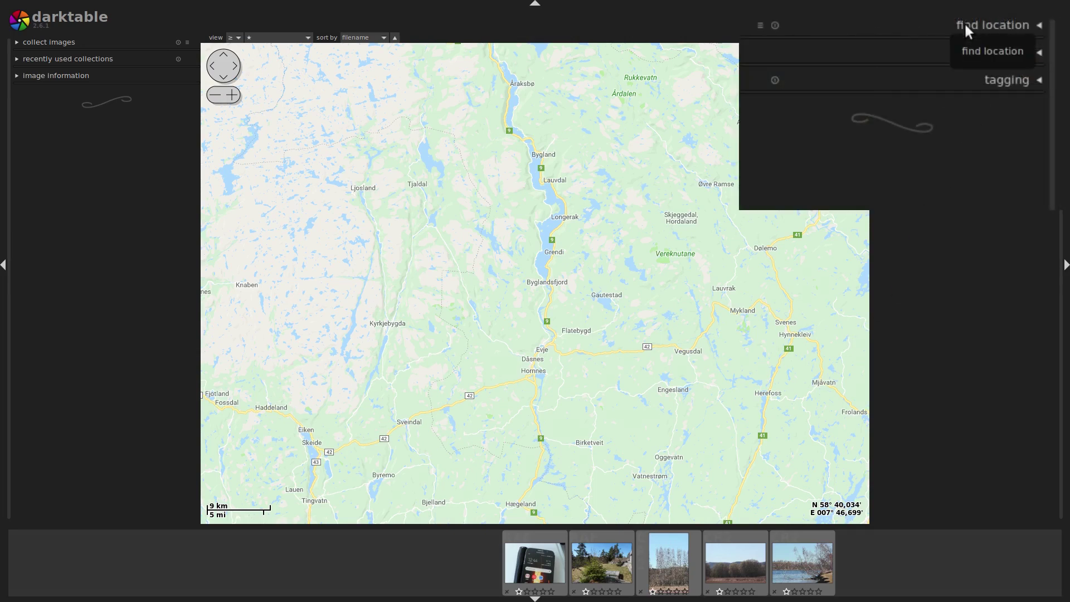
Step: Search for the location "oslo" and centre the map on the result "Oslo, 0026, Norge"
left_click(964, 23)
type("oslo")
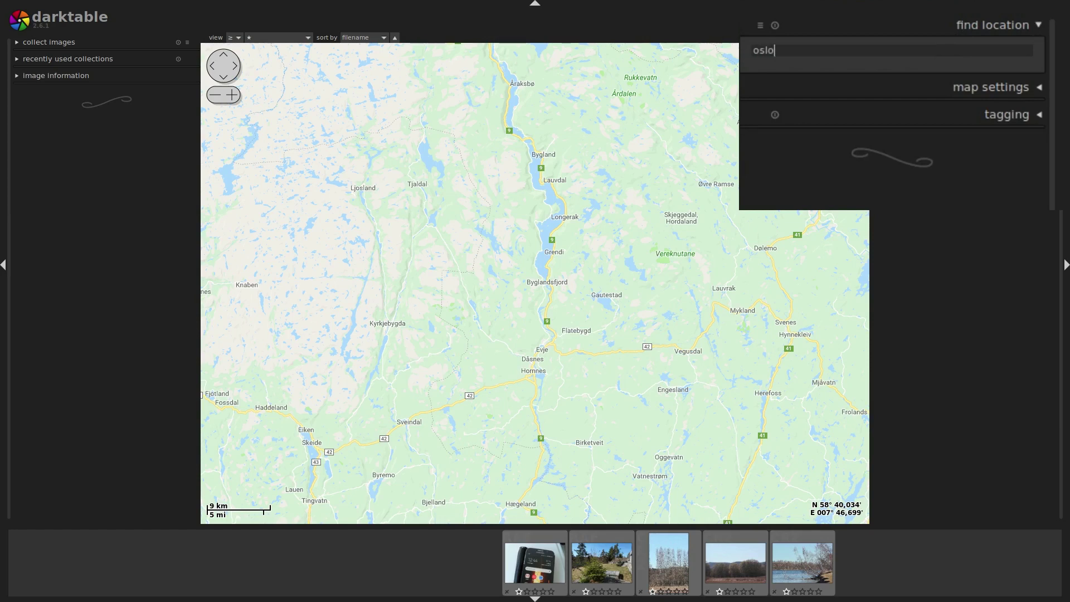
key("Return")
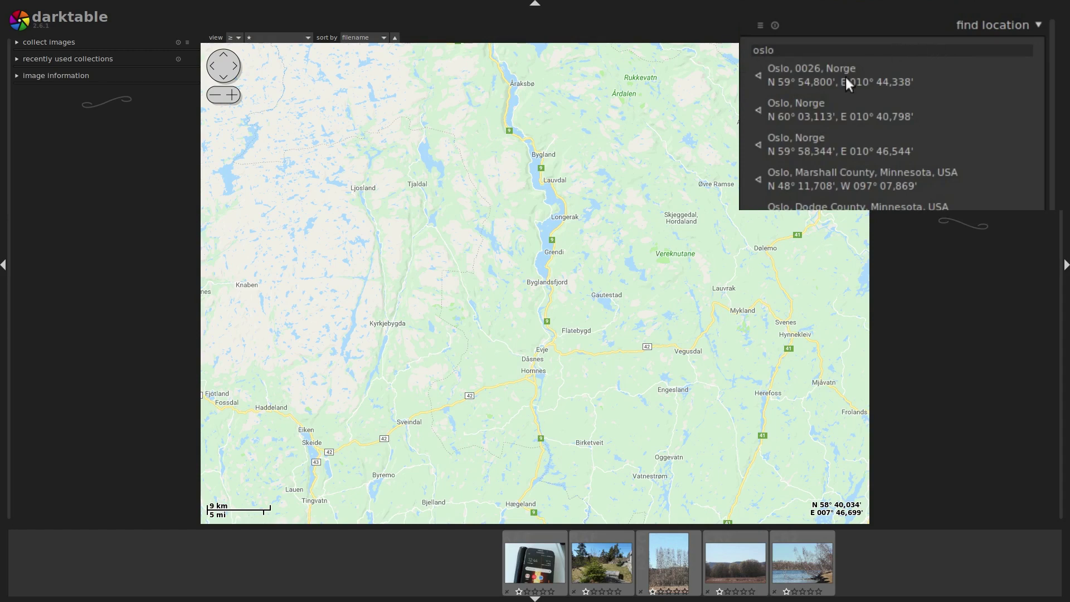
left_click(912, 74)
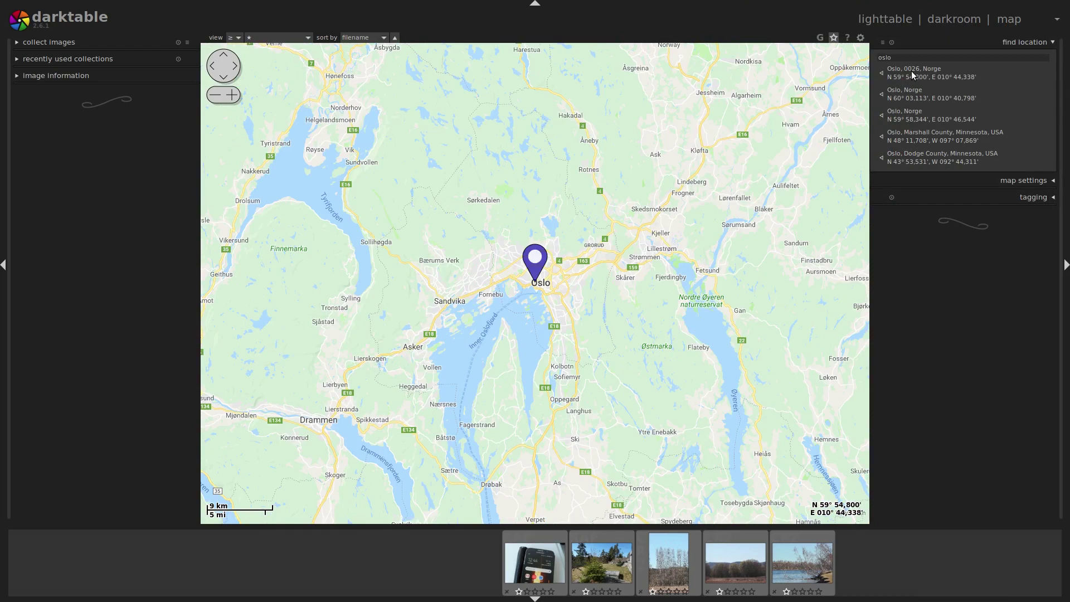
left_click(1022, 42)
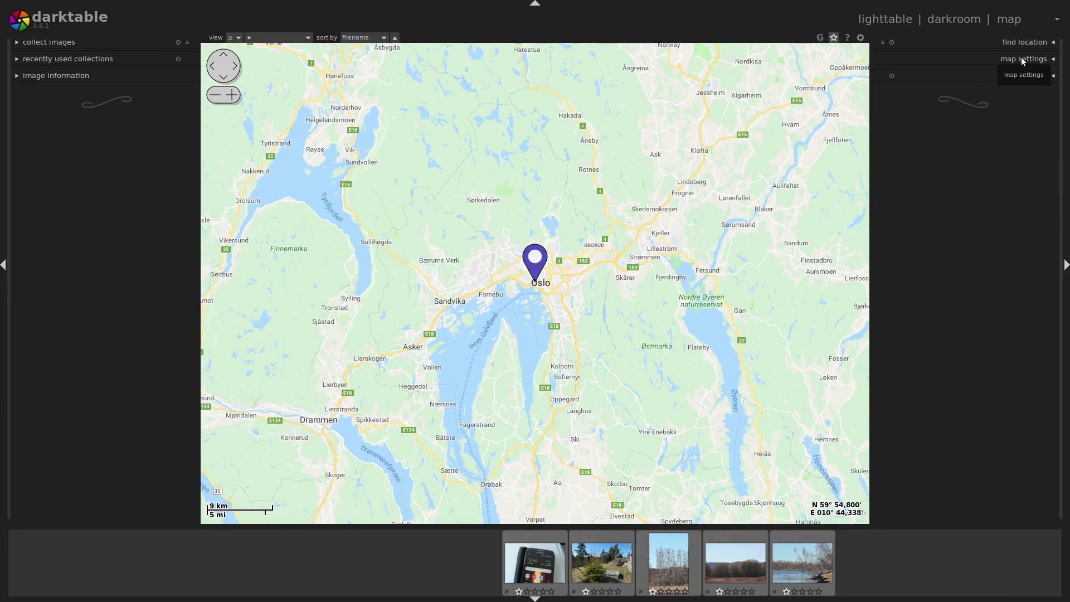
Step: Turn the map's OSD overlays off and back on in the map settings
left_click(1022, 58)
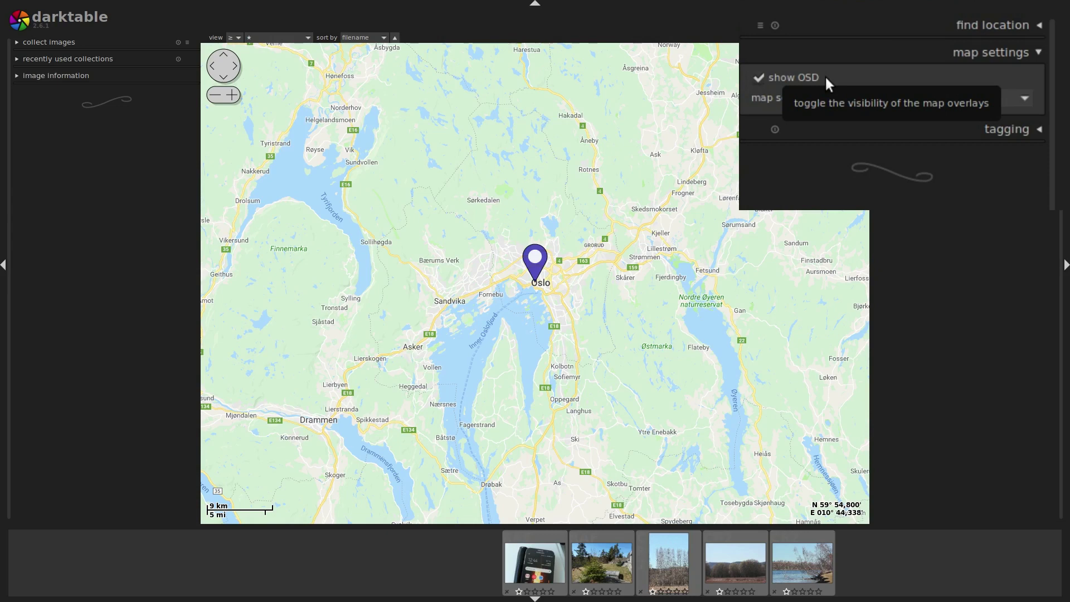
left_click(759, 79)
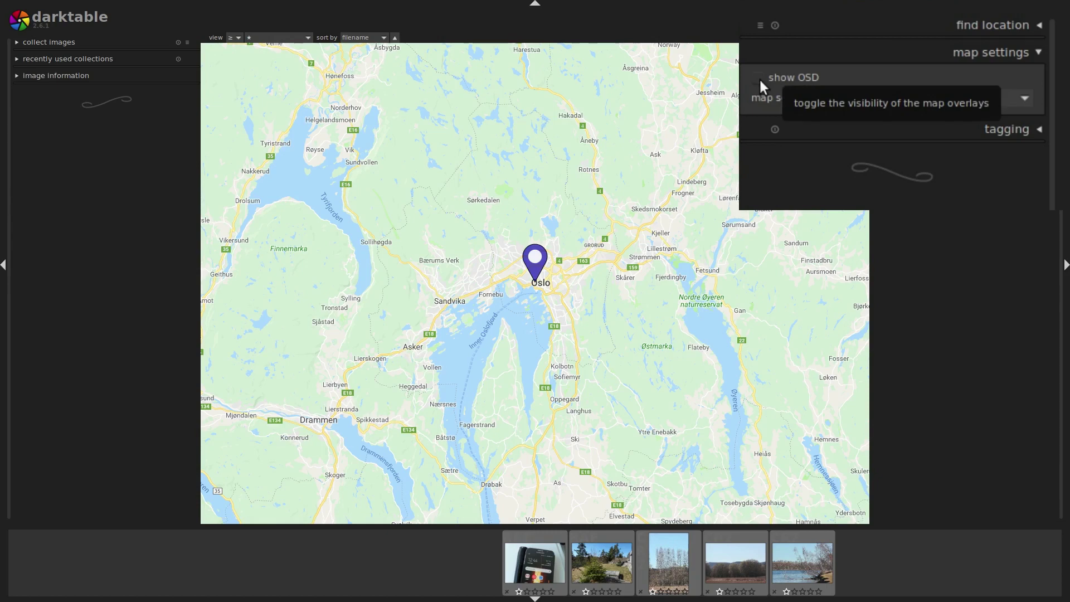
left_click(760, 80)
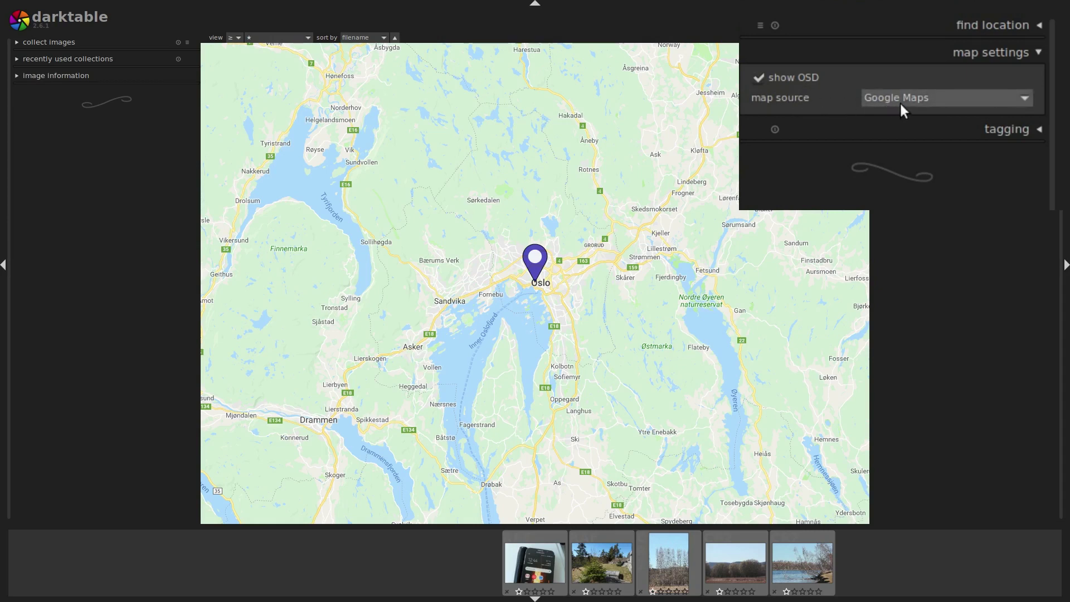
Step: Try Google Hybrid as the map source and return the source to Google Maps
left_click(920, 102)
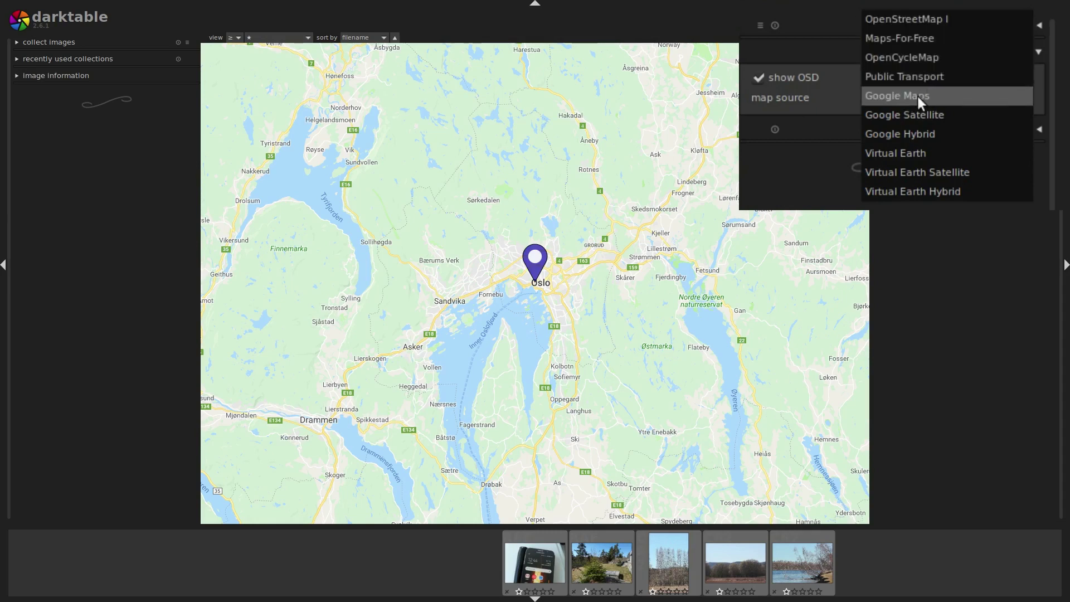
left_click(923, 135)
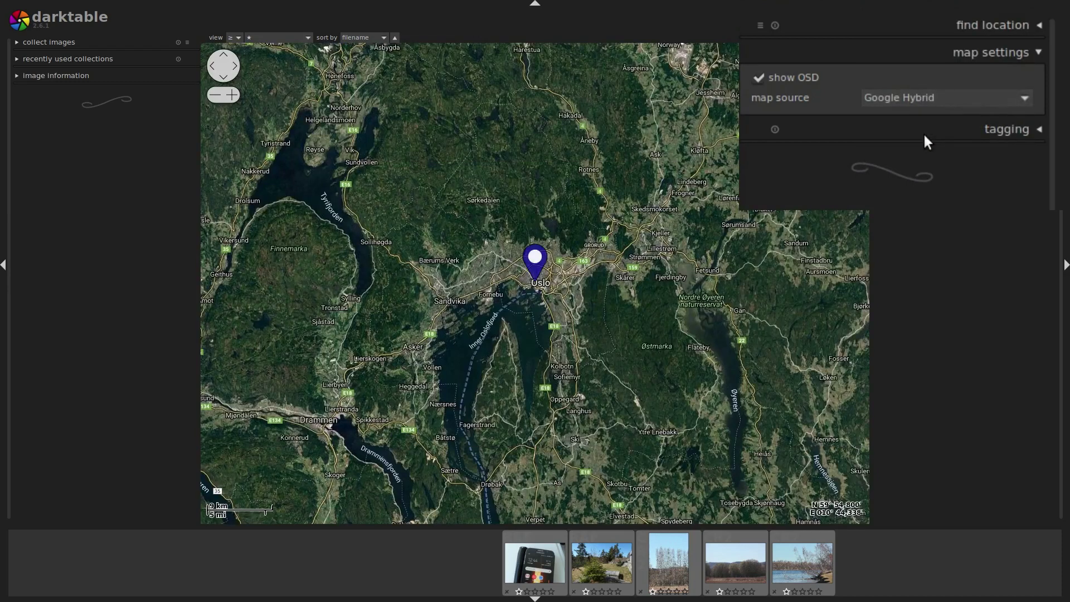
left_click(929, 99)
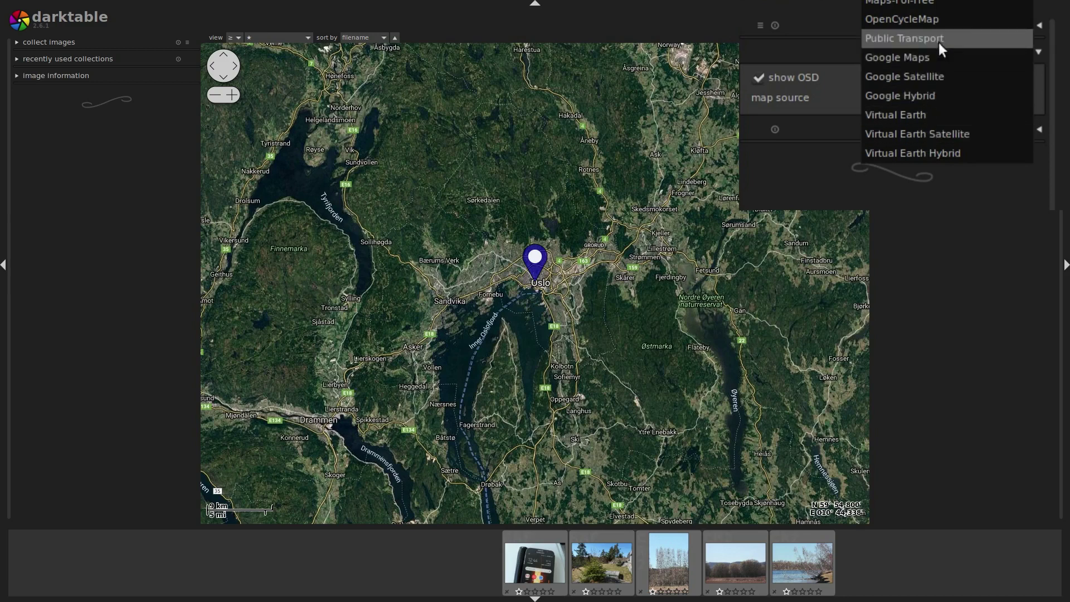
left_click(978, 218)
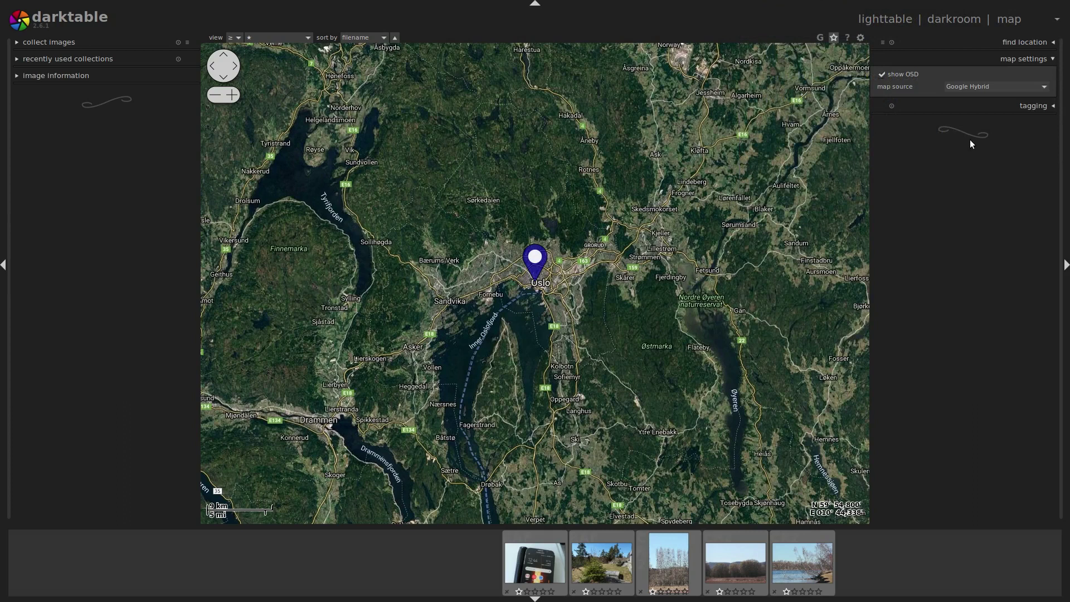
left_click(981, 84)
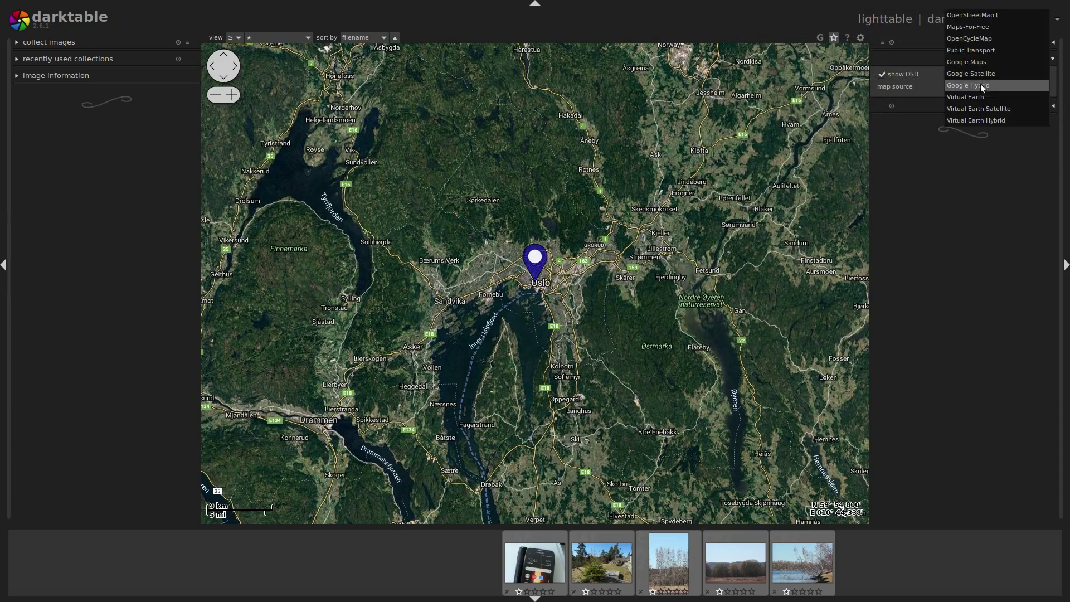
left_click(981, 60)
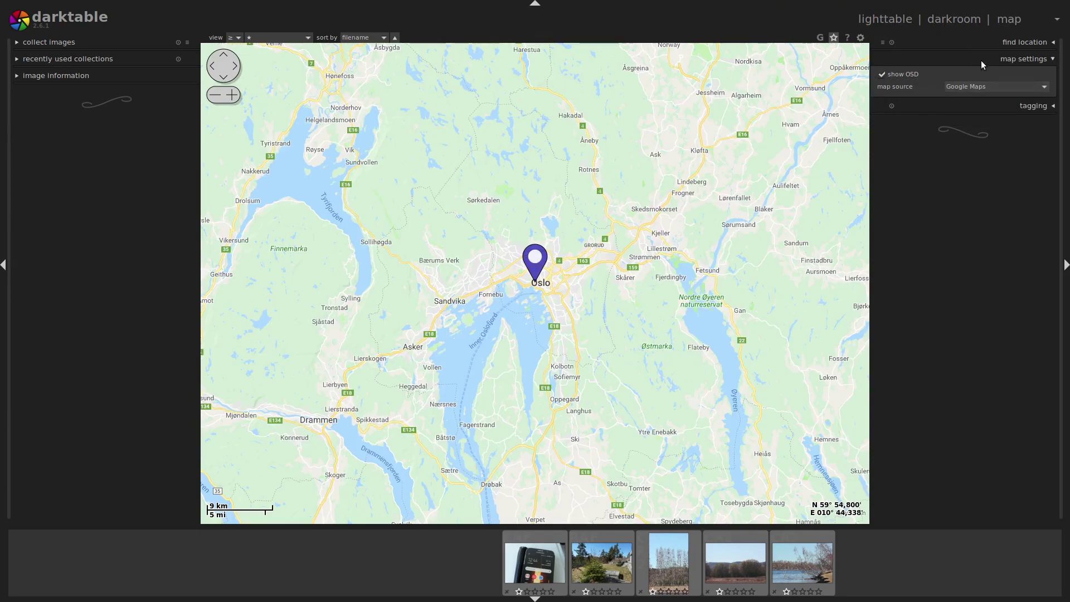
Step: Inspect the tagging options for the map view and collapse them together with the map settings
left_click(1032, 107)
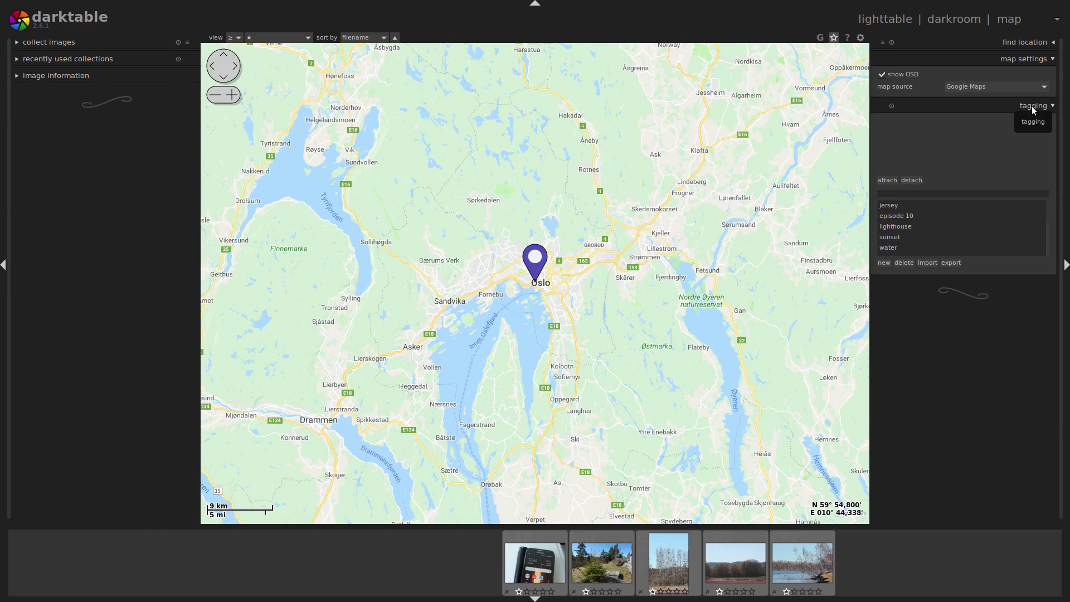
left_click(1031, 107)
left_click(1031, 59)
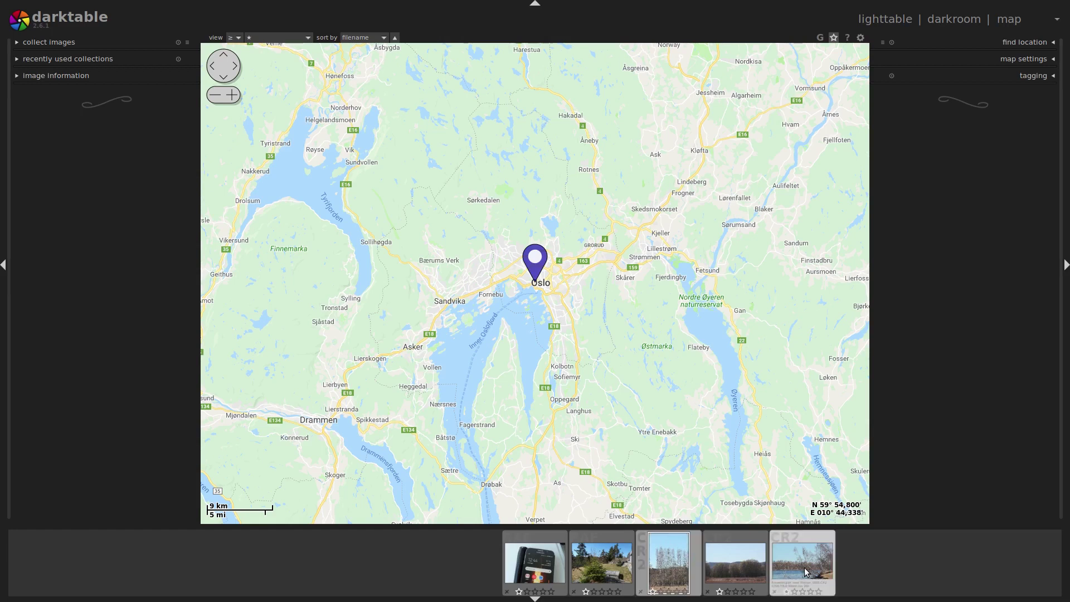
Step: Geotag the fifth filmstrip photo, the lakeside scene, by placing it on the map near Nordre Øyeren naturreservat
mouse_move(803, 562)
left_mouse_down()
mouse_move(774, 442)
mouse_move(684, 293)
left_mouse_up()
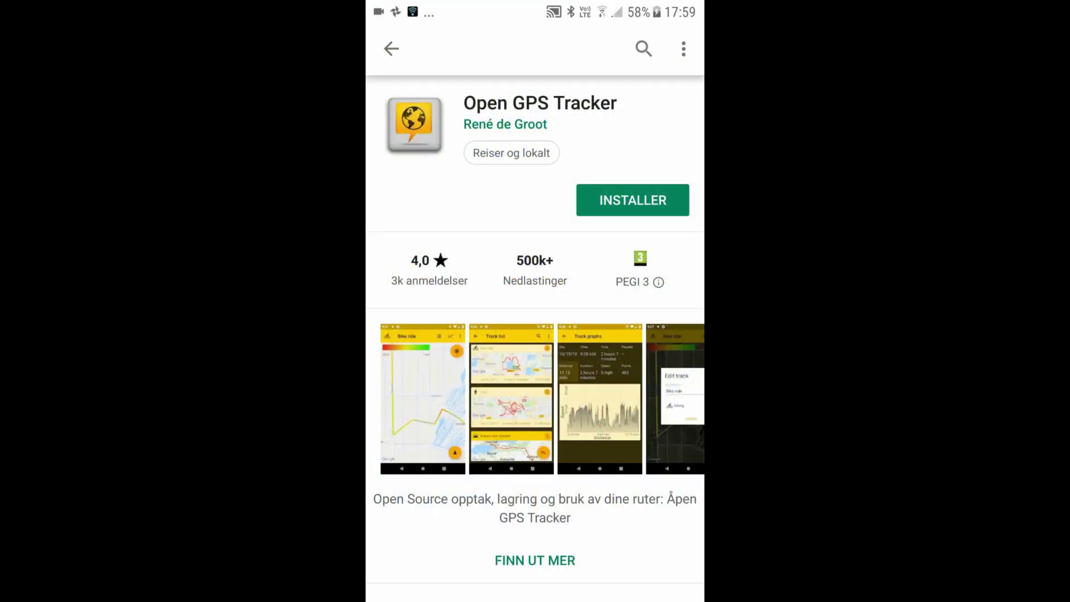
Step: Look through the Open GPS Tracker store page and browse its similar GPS logging apps
scroll(535, 312, "down", 10)
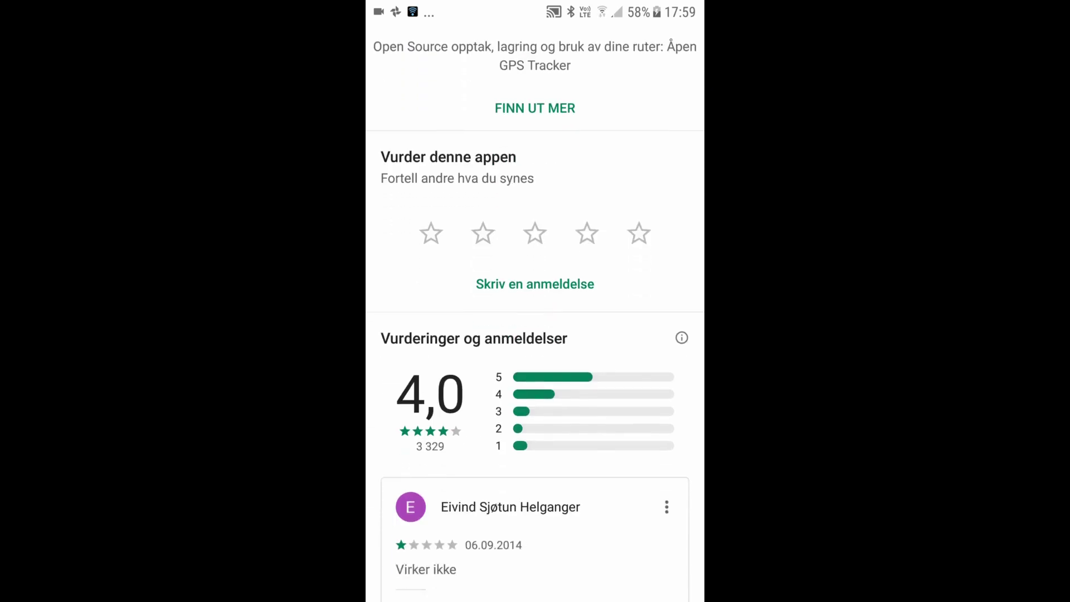
scroll(535, 312, "down", 10)
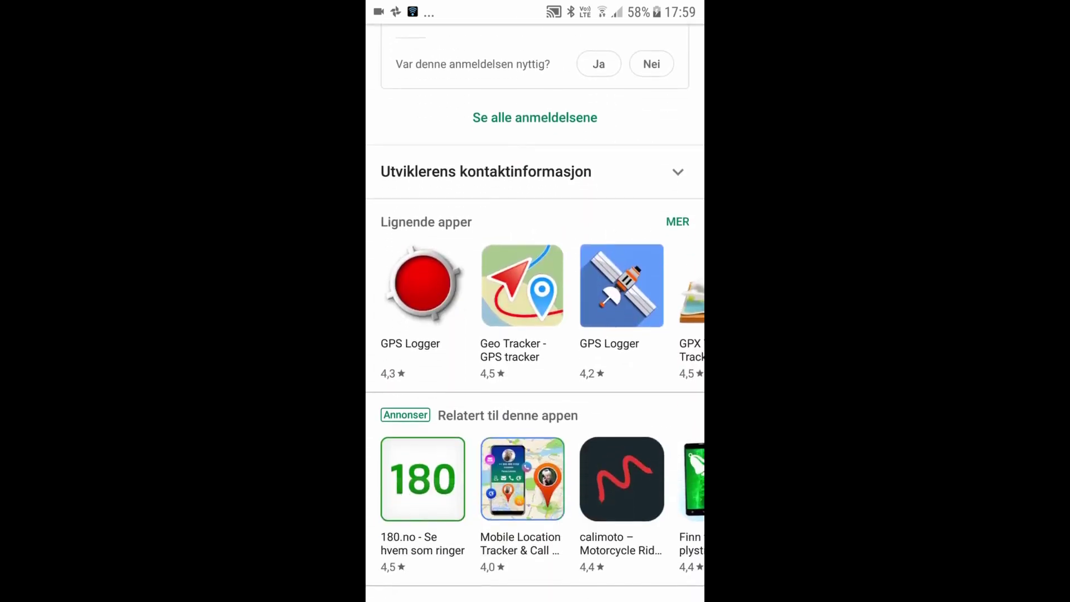
scroll(535, 312, "right", 5)
scroll(535, 312, "right", 2)
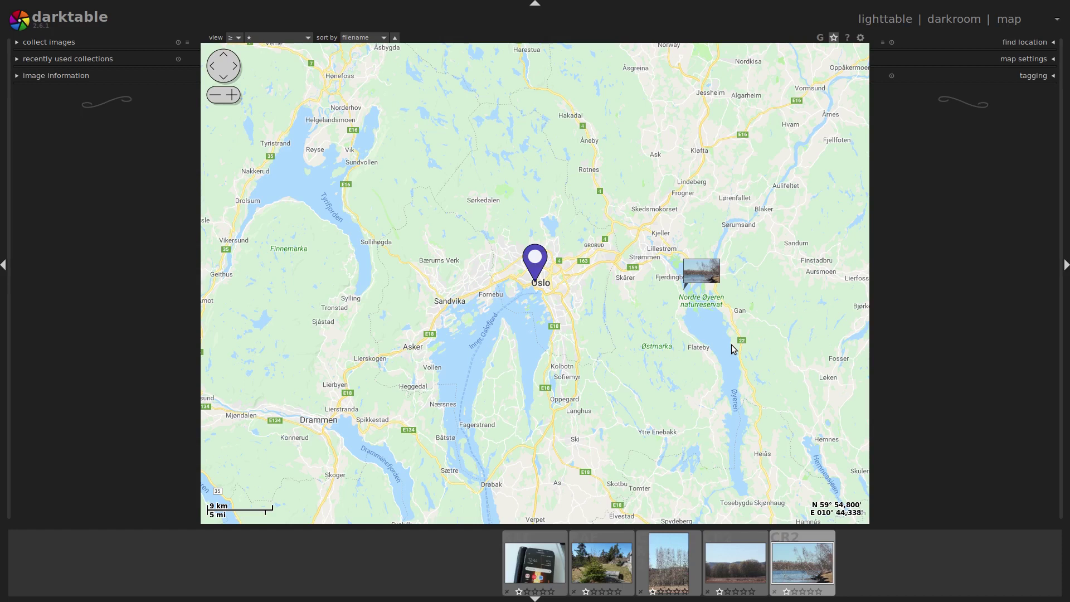
Step: Switch to the lighttable view and select the third and fourth photos, the two CR2 files without a map position
key("l")
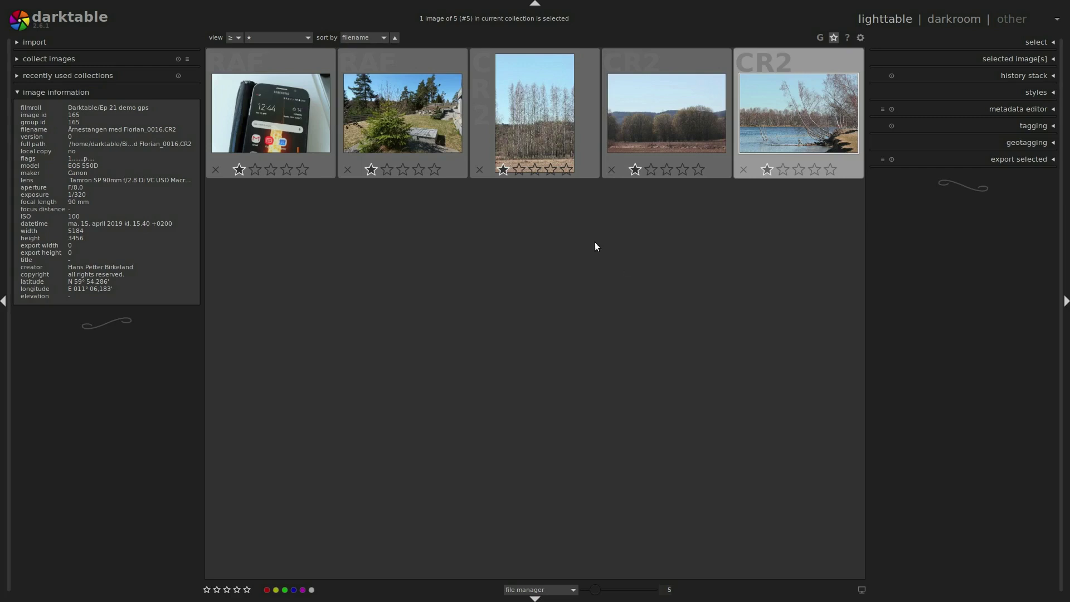
left_click(539, 127)
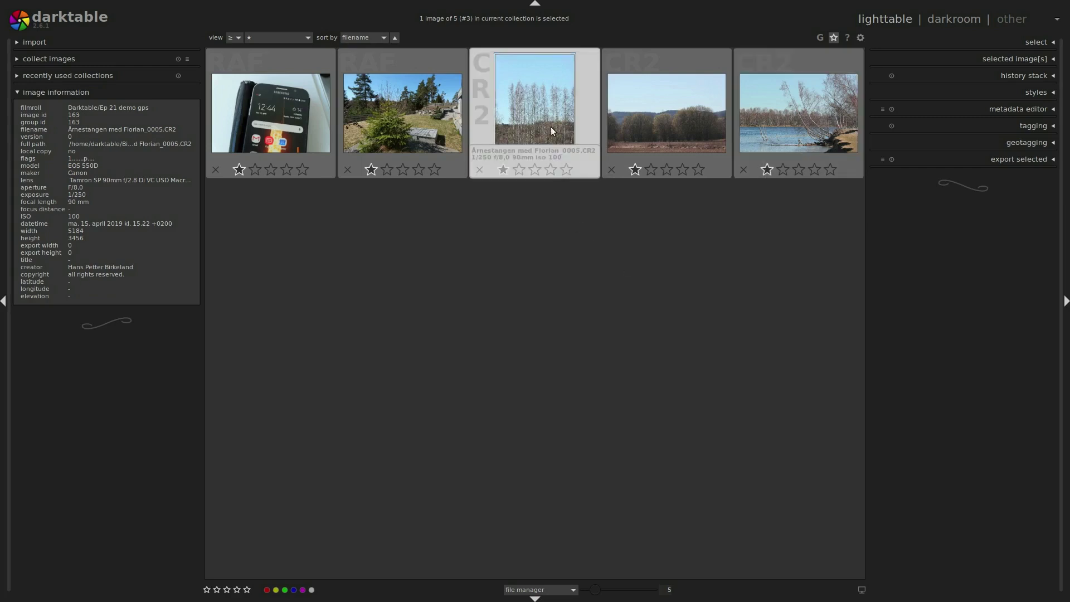
left_click(668, 121, "ctrl")
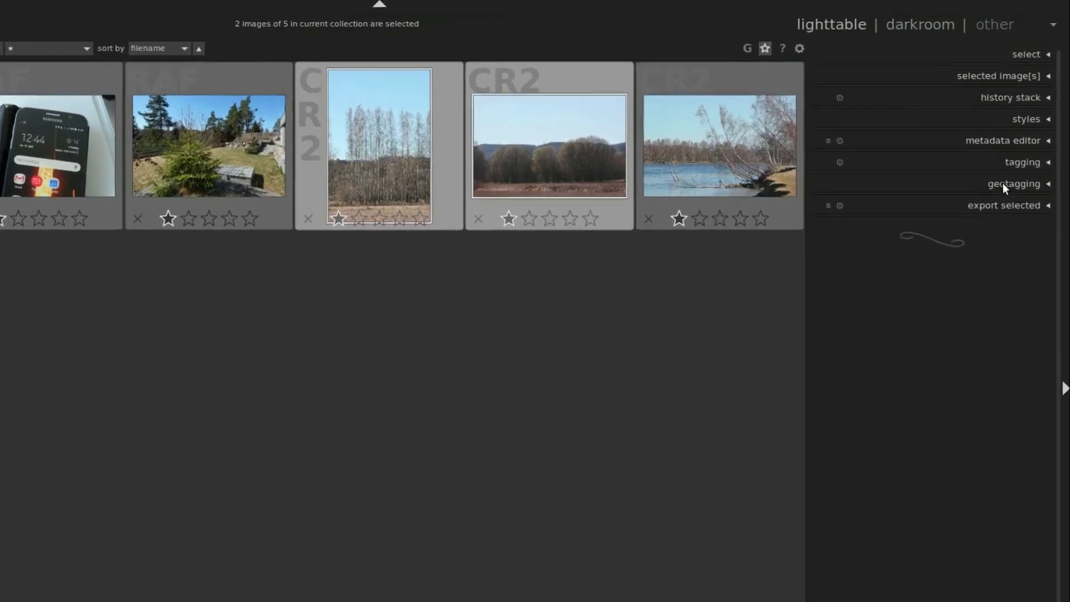
Step: Start applying a GPX track file to the two selected photos and browse to Bilder/Darktable/Ep 21 demo gps
left_click(1001, 183)
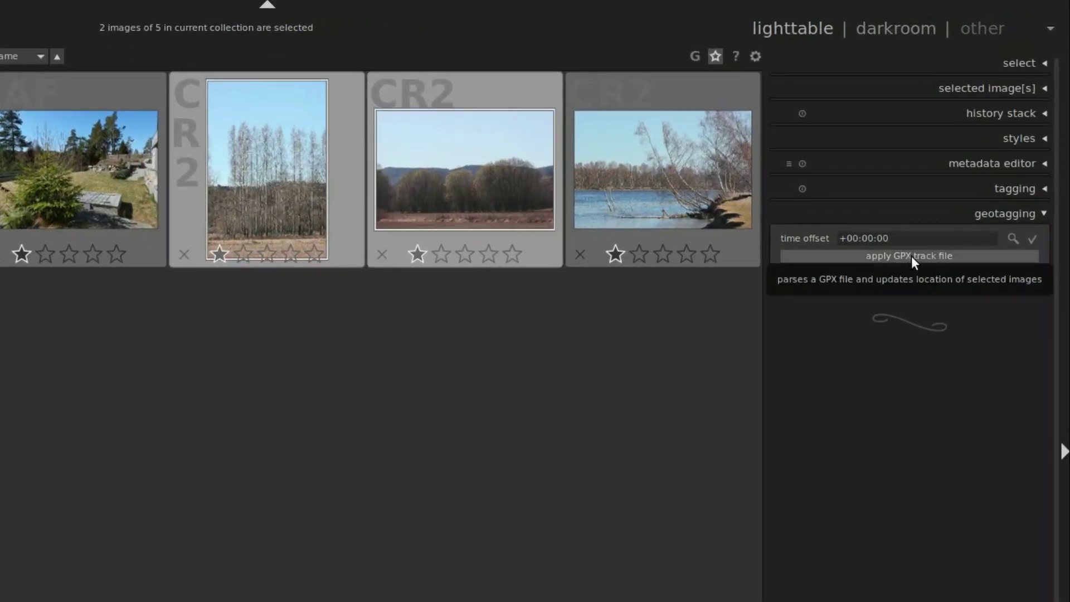
left_click(911, 255)
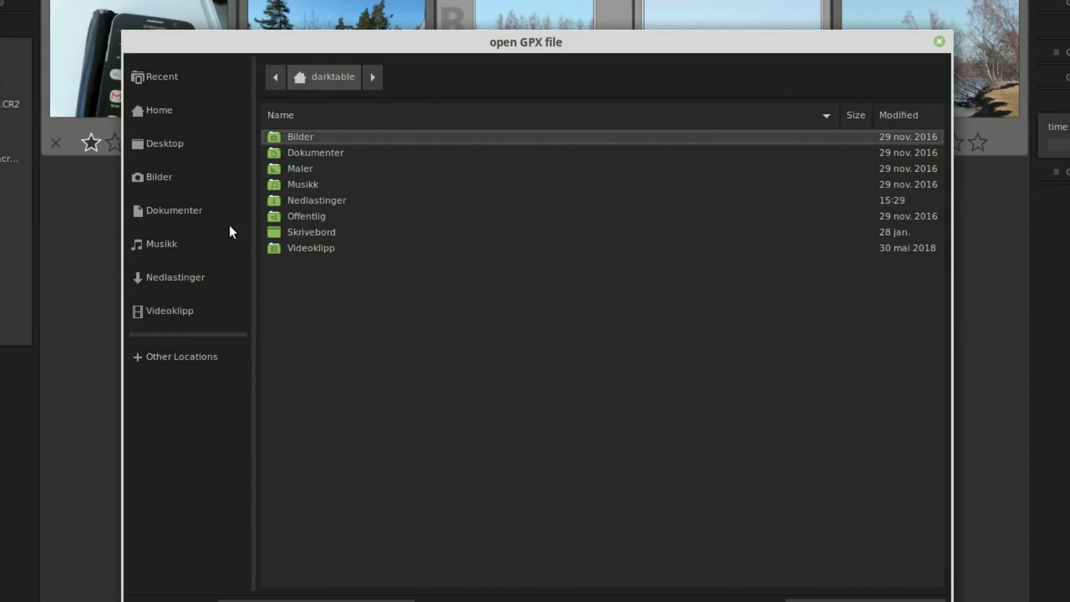
left_click(162, 181)
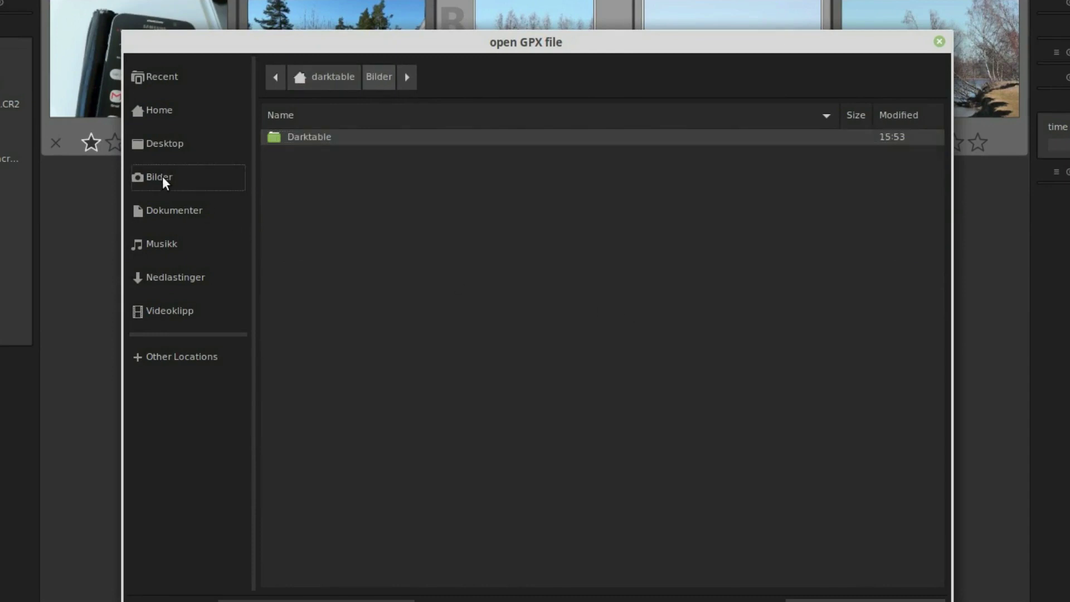
double_click(309, 137)
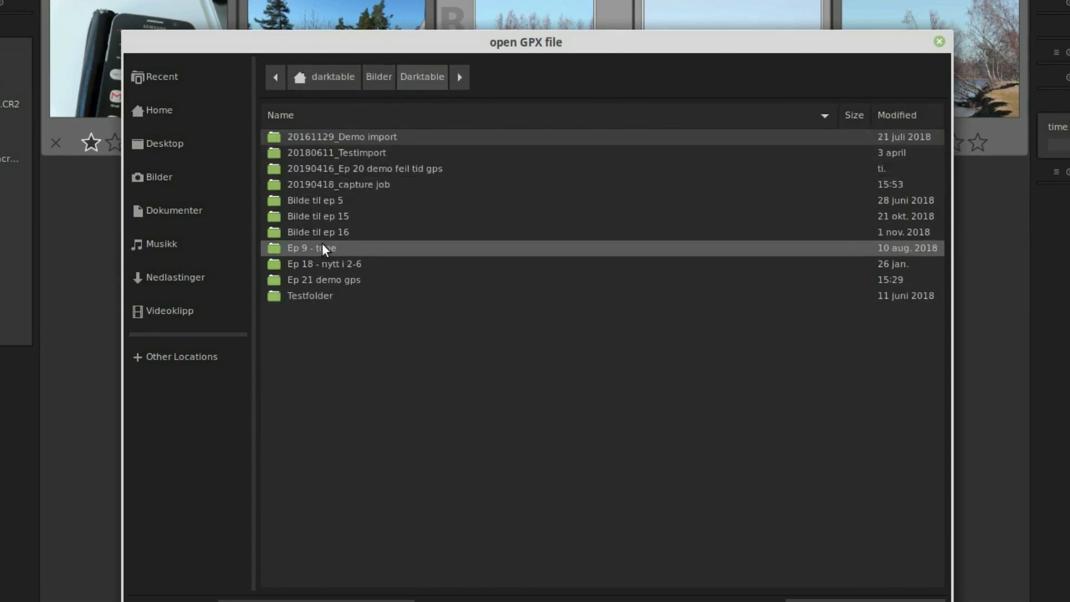
double_click(323, 280)
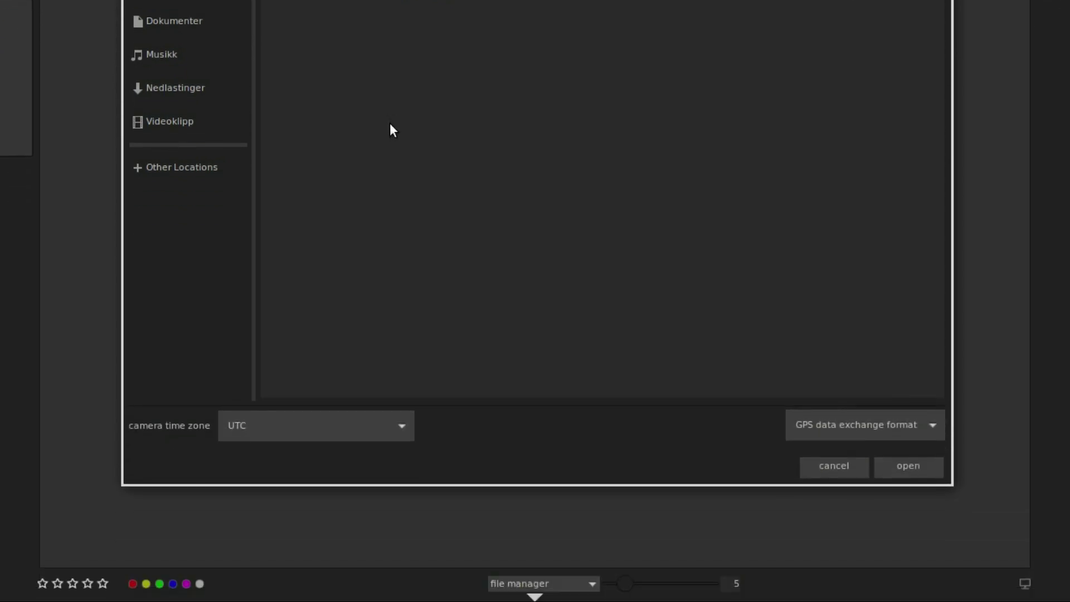
Step: Set the camera time zone to Europe/Oslo and apply the 2019-04-15 Årnestangen GPX track to the selected photos
left_click(309, 426)
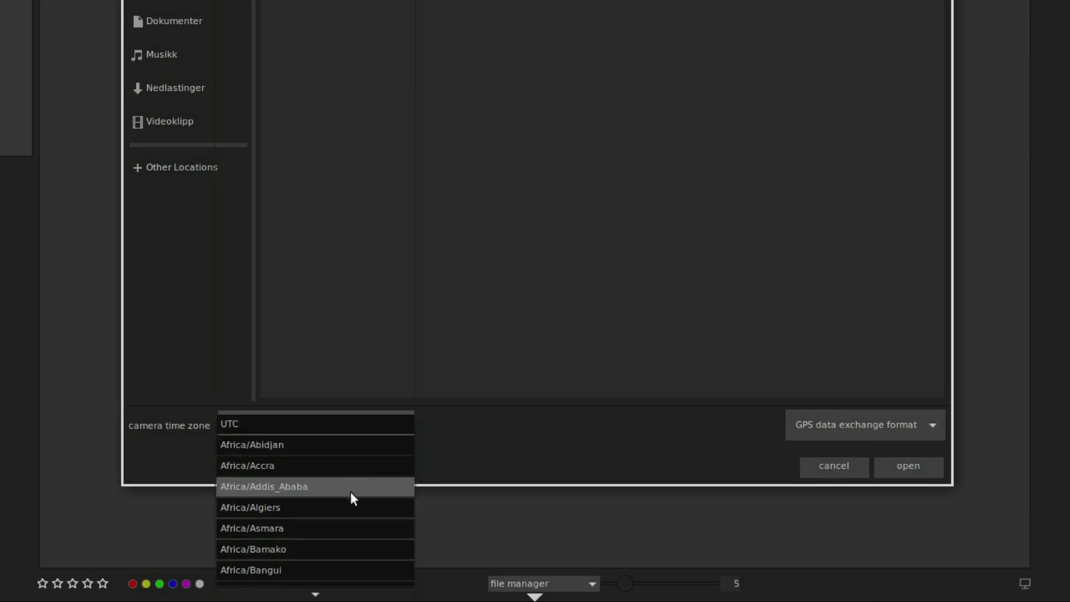
scroll(350, 491, "down", 5)
scroll(349, 493, "down", 20)
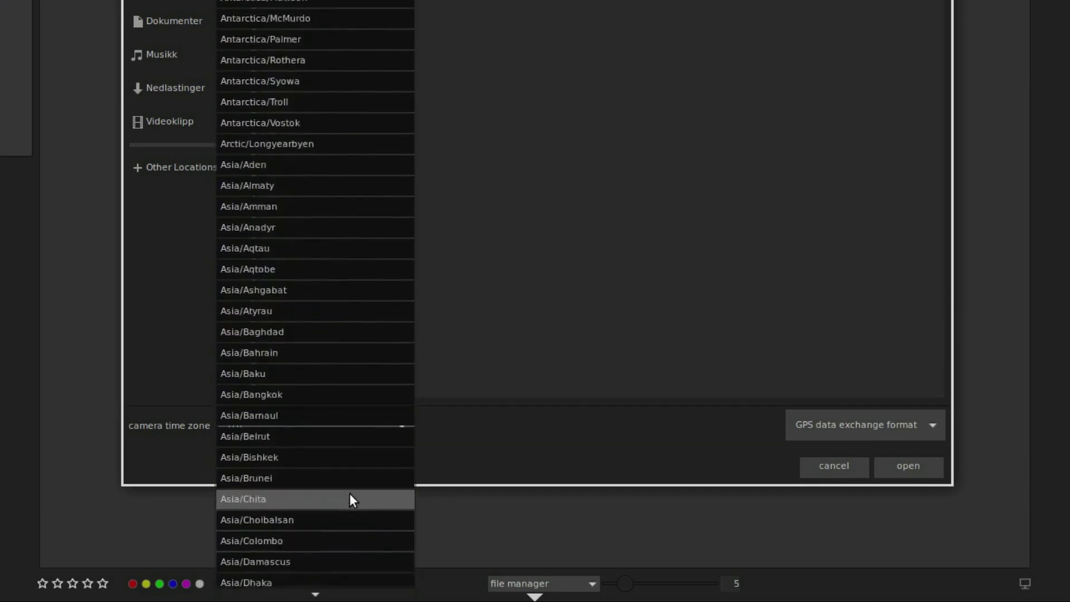
scroll(348, 494, "down", 20)
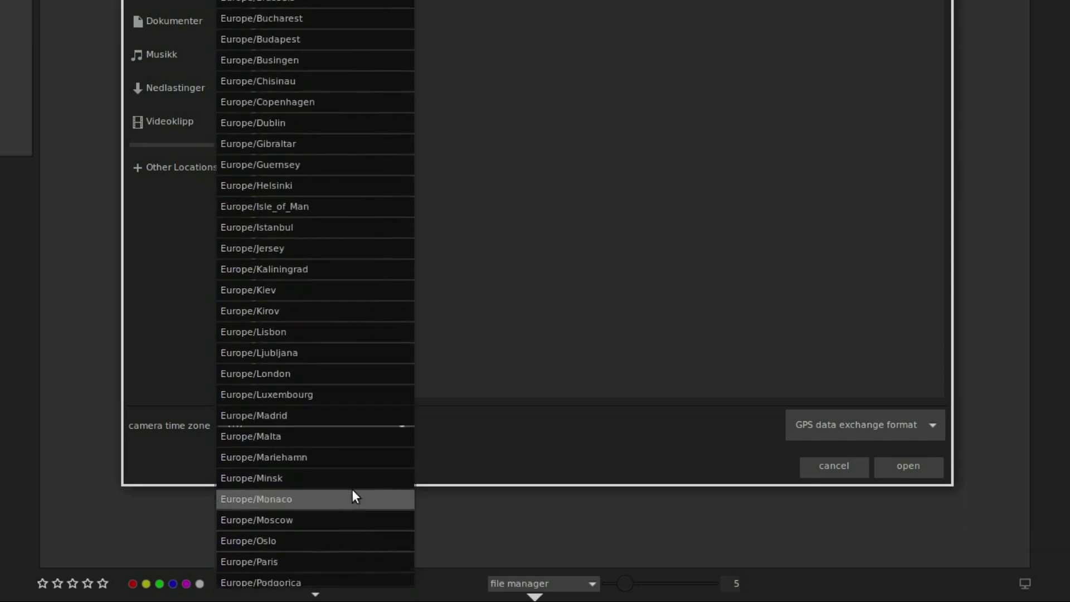
left_click(332, 528)
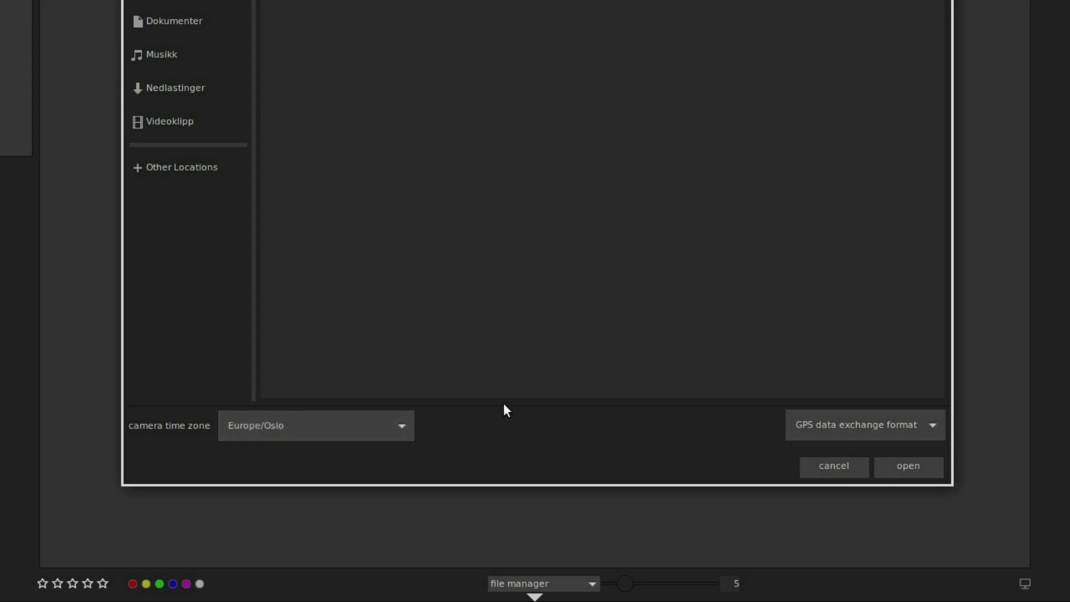
left_click(911, 467)
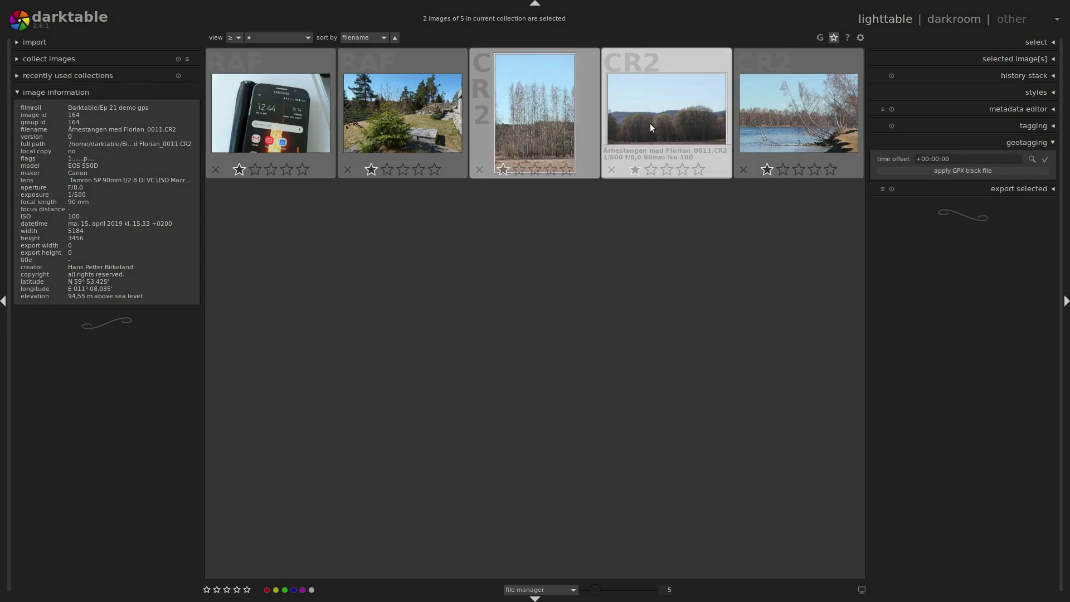
Step: Check the two track-tagged photos in the map view and move the lakeside photo beside them near Nordre Øyeren naturreservat
key("m")
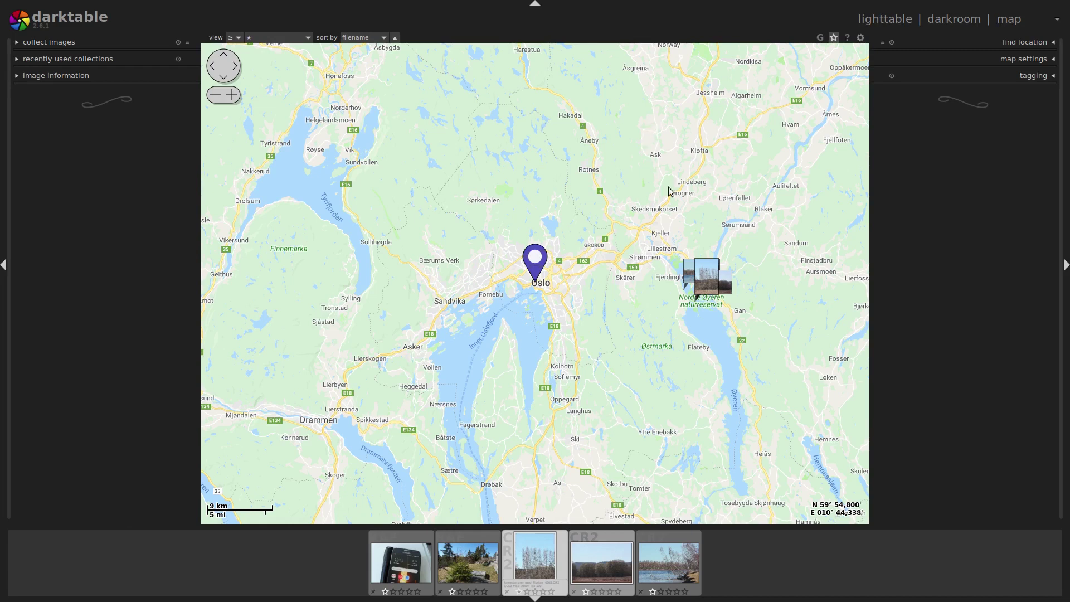
scroll(691, 299, "up", 3)
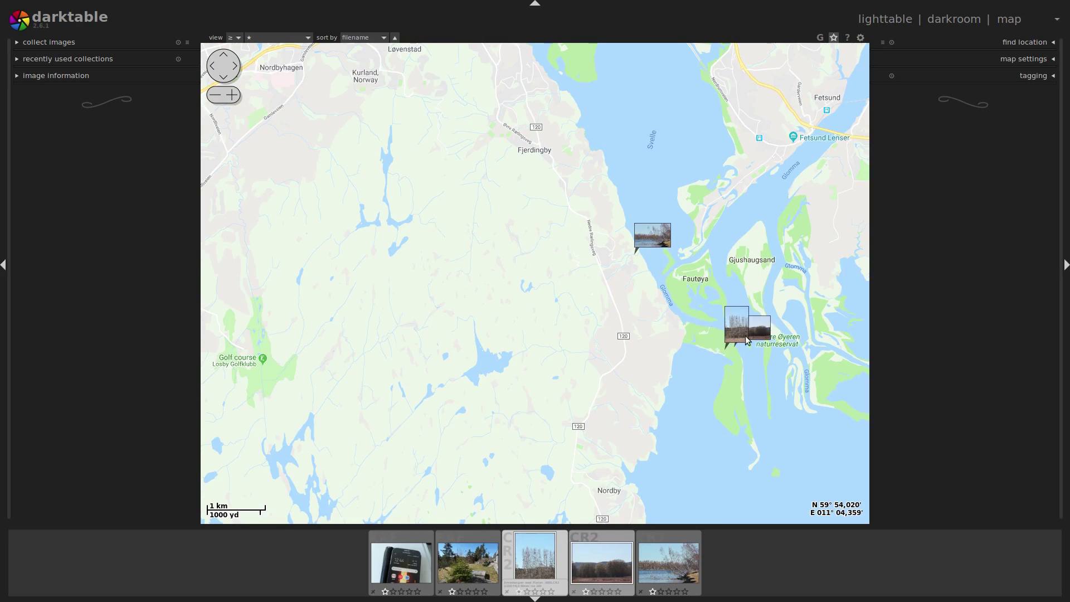
scroll(737, 352, "up", 1)
scroll(735, 350, "up", 1)
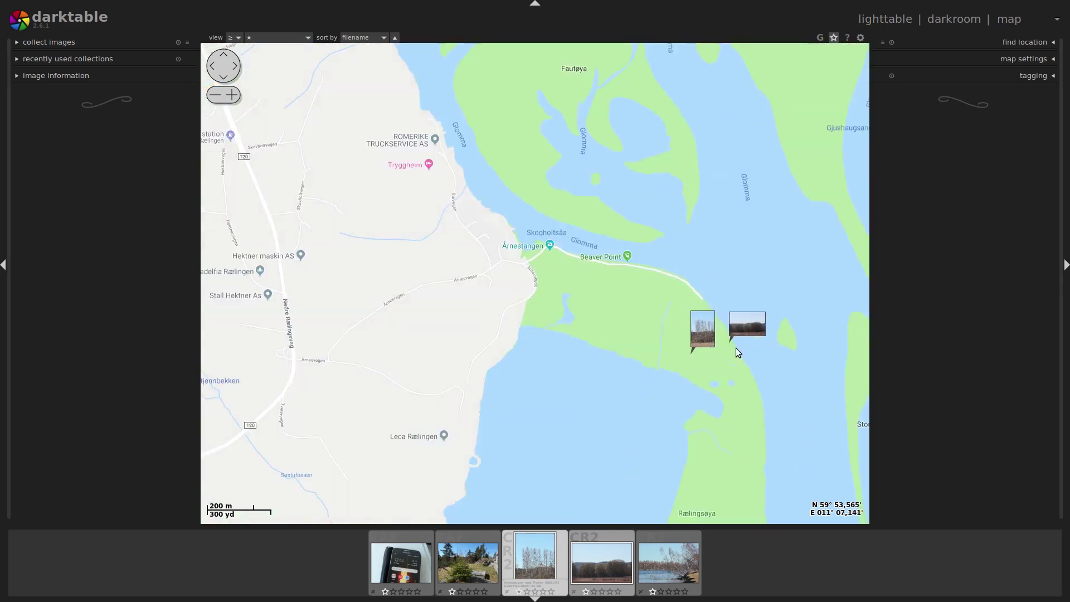
scroll(736, 350, "down", 2)
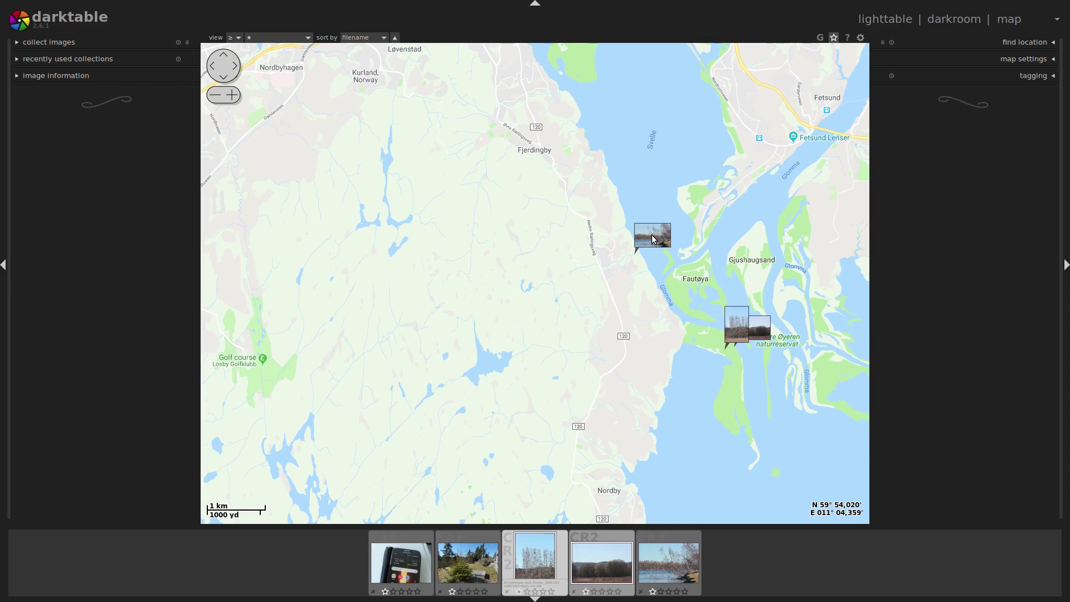
mouse_move(654, 240)
left_mouse_down()
mouse_move(658, 283)
mouse_move(709, 343)
mouse_move(740, 354)
left_mouse_up()
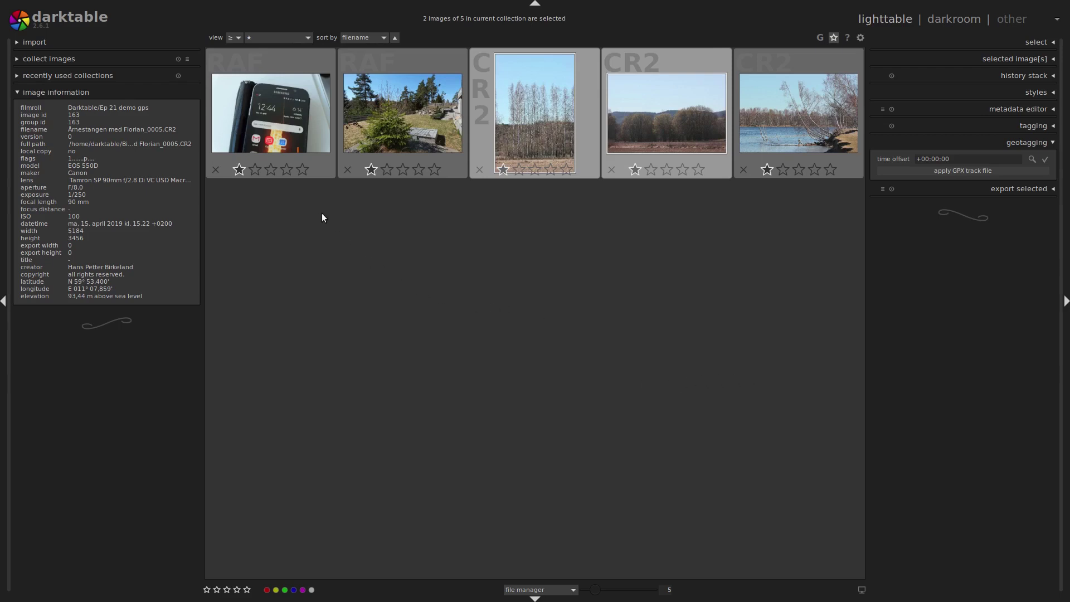
Step: Select the first photo, read the phone's clock in the full preview, and calculate the geotagging time offset from that time
left_click(279, 122)
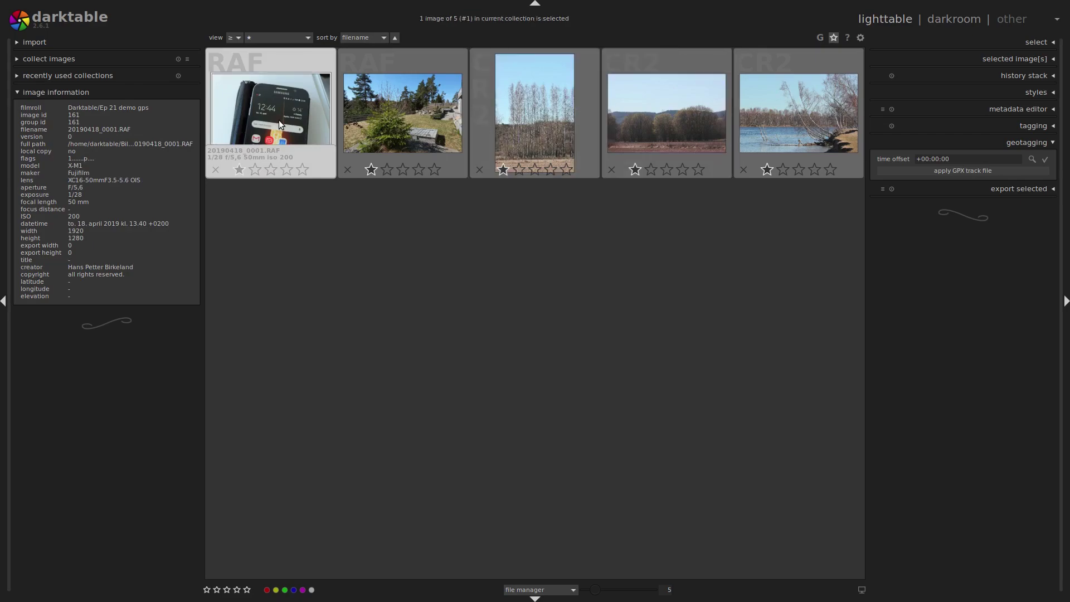
key("w")
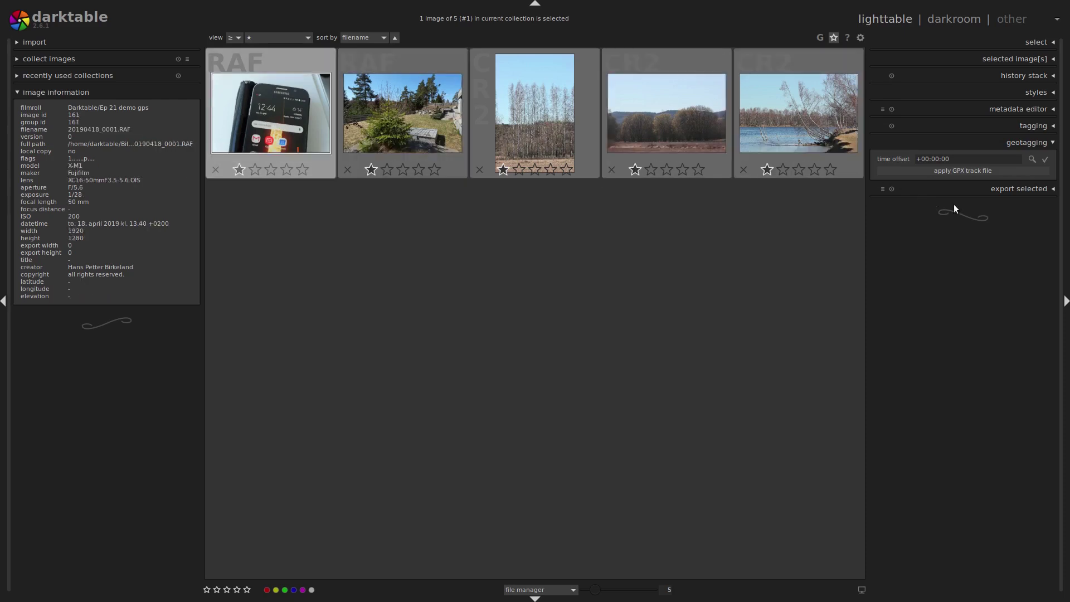
left_click(1032, 158)
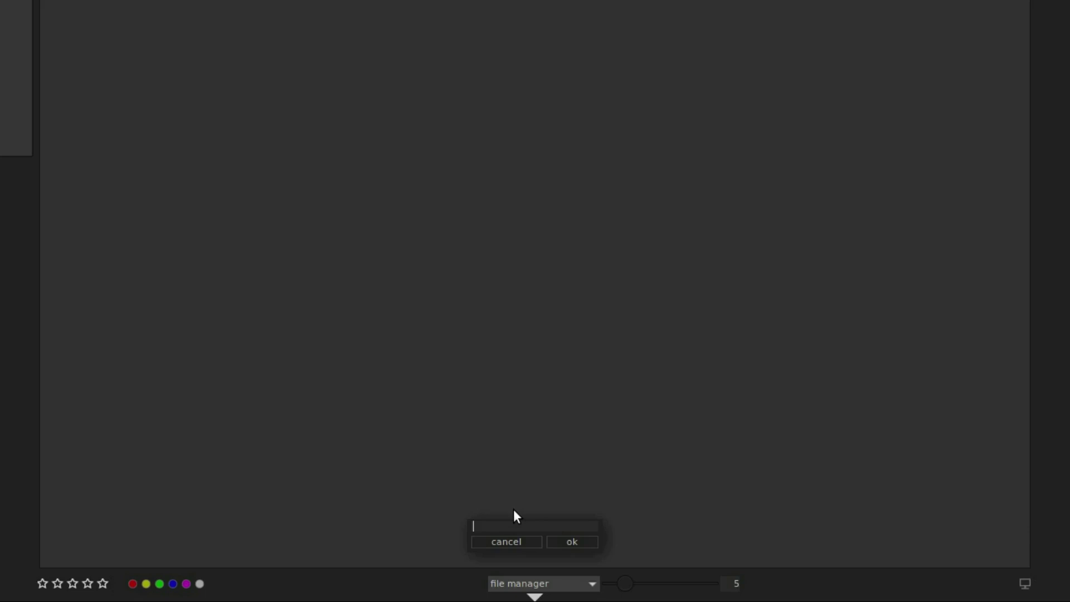
type("12")
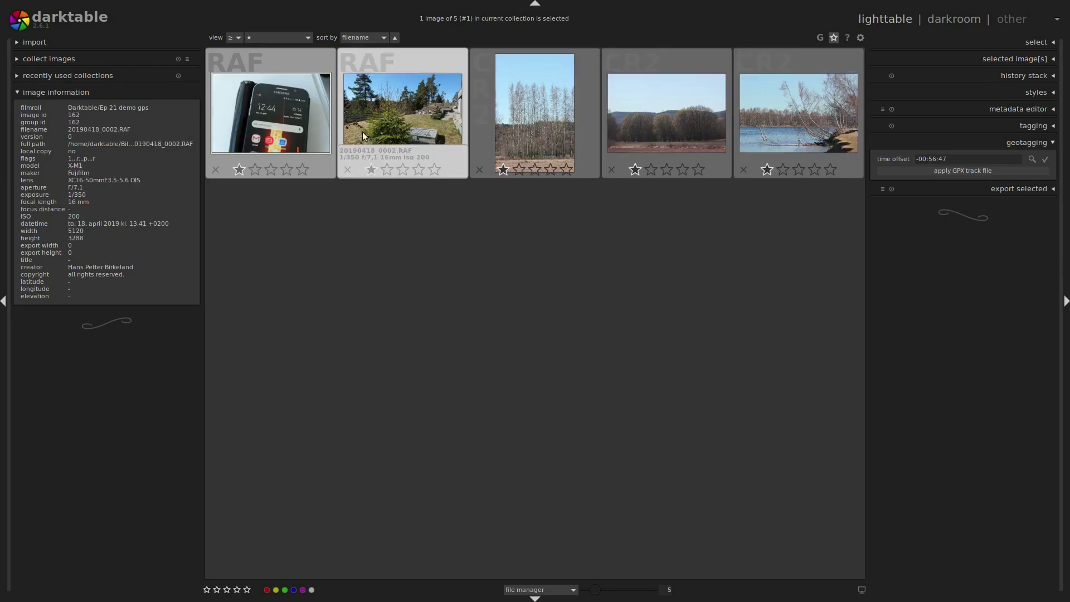
Step: Apply the -00:56:47 offset to the second photo and geotag it with 2019-04-18-Darktable map test.gpx, using the Europe/Oslo time zone
left_click(390, 115)
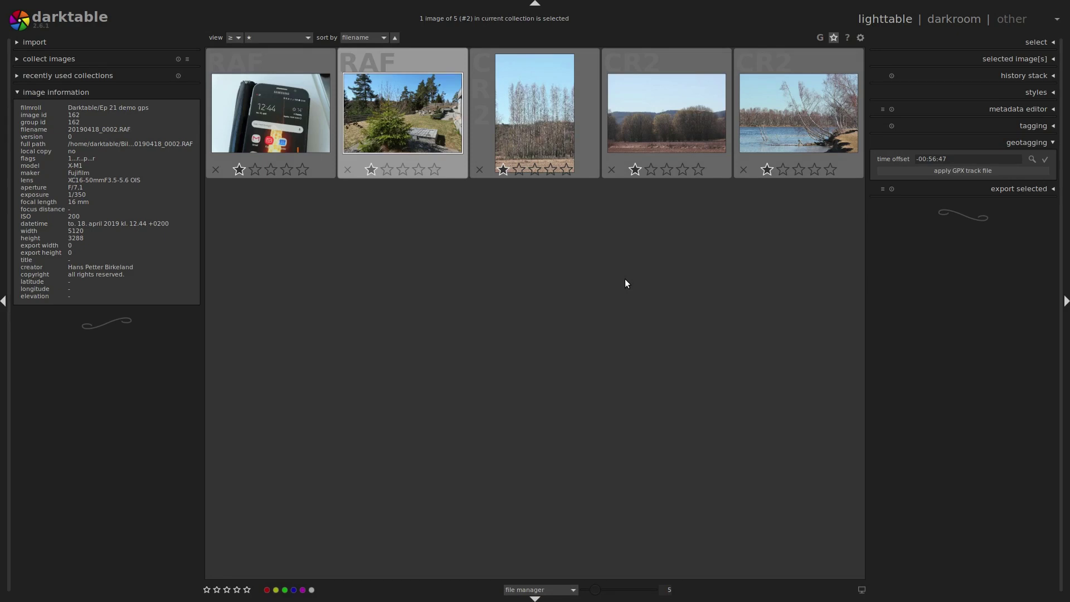
left_click(968, 170)
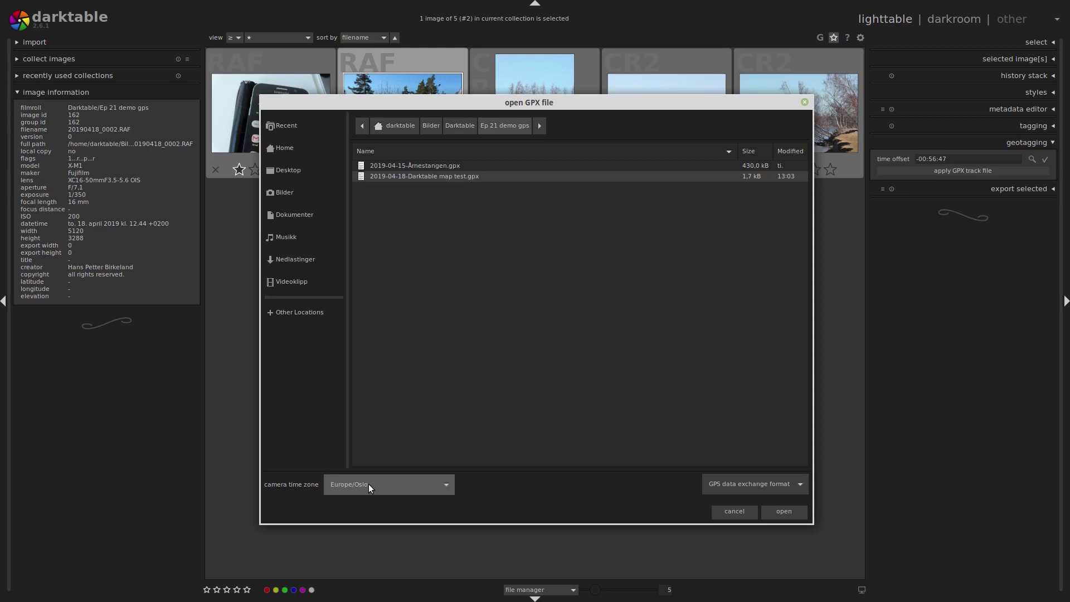
left_click(783, 512)
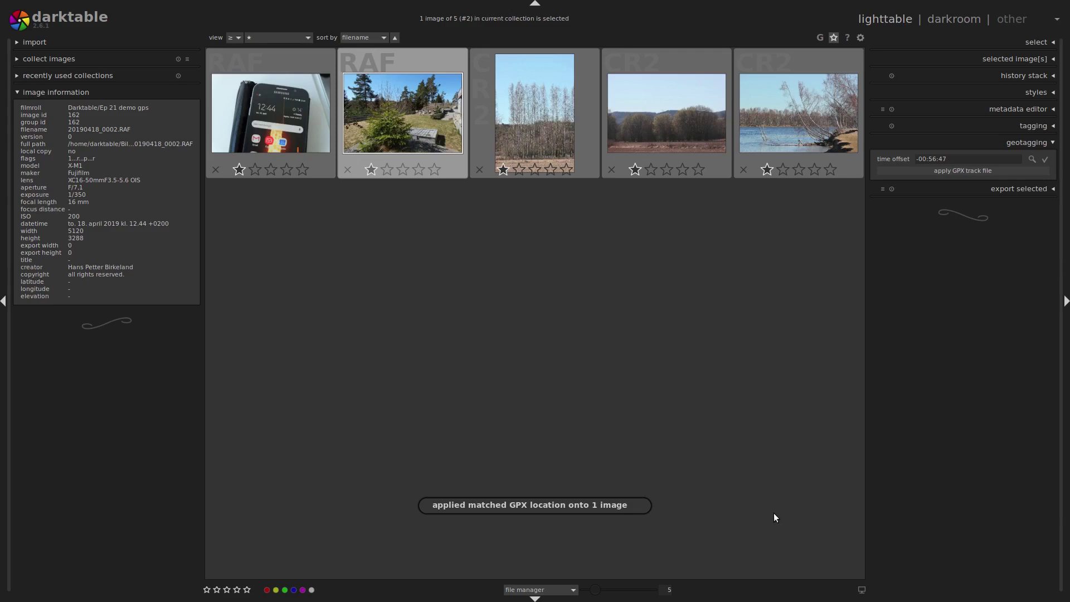
Step: Locate the second photo on the map at Flateby, examine its position at street level, and return to the lighttable view
key("m")
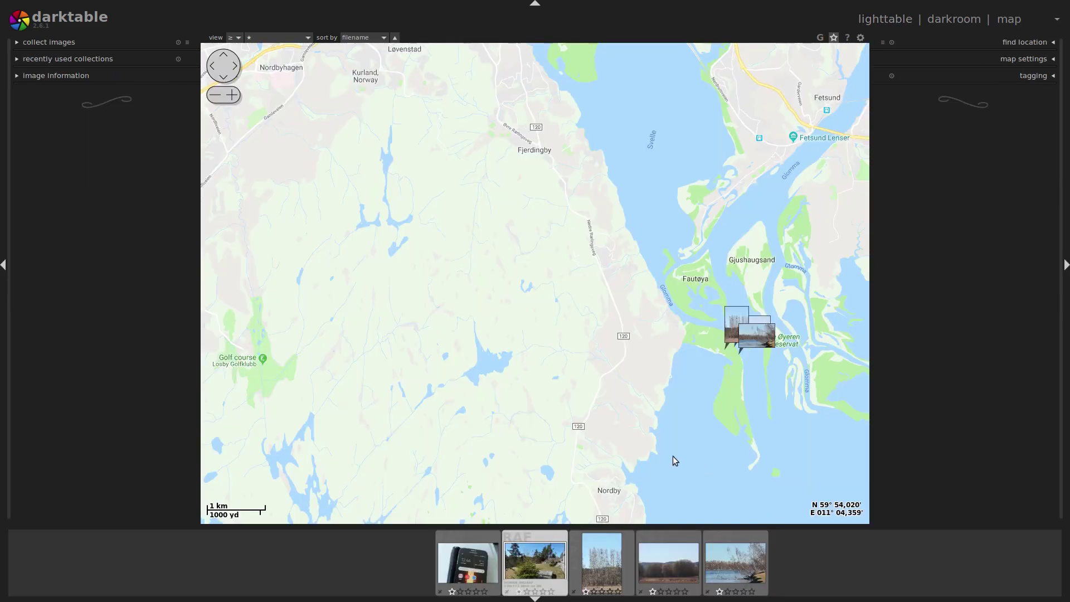
left_click_drag(577, 478, 592, 233)
left_click_drag(691, 390, 574, 249)
scroll(626, 324, "up", 1)
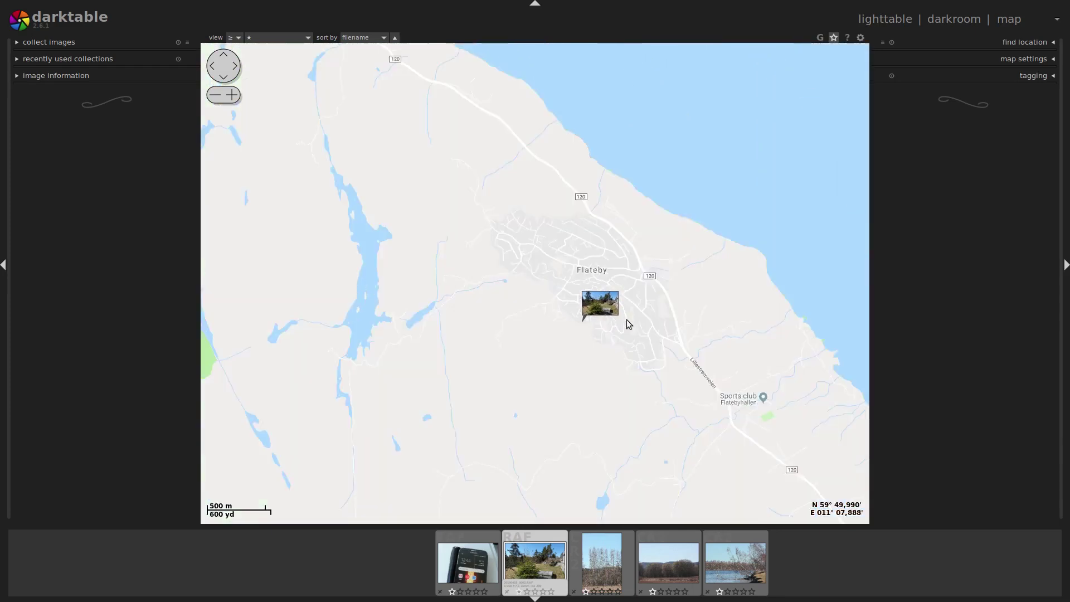
scroll(585, 325, "up", 1)
scroll(561, 329, "up", 1)
scroll(544, 331, "up", 1)
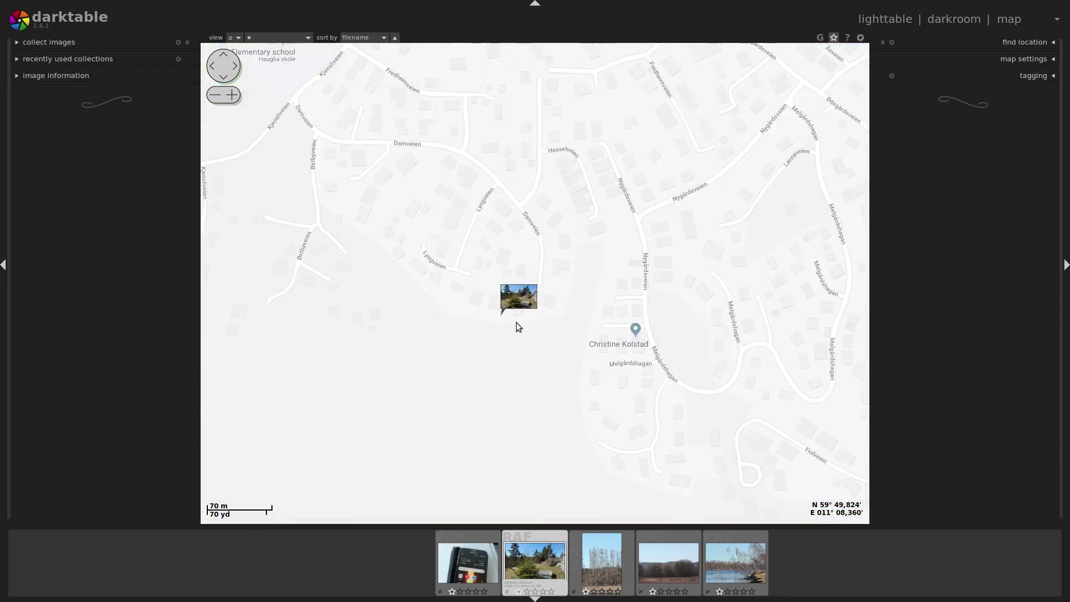
left_click_drag(510, 319, 579, 323)
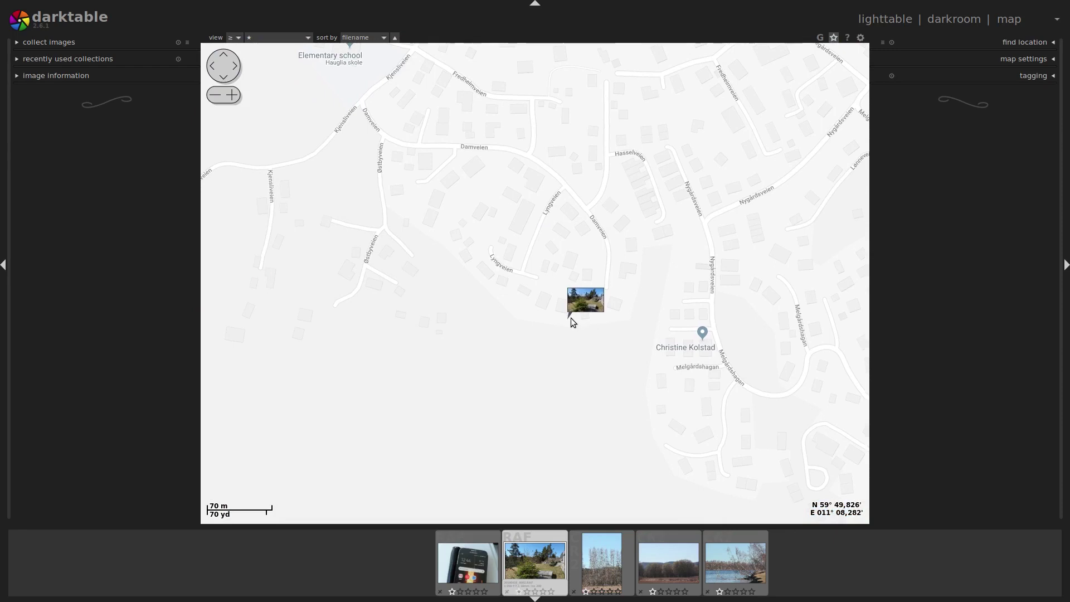
key("l")
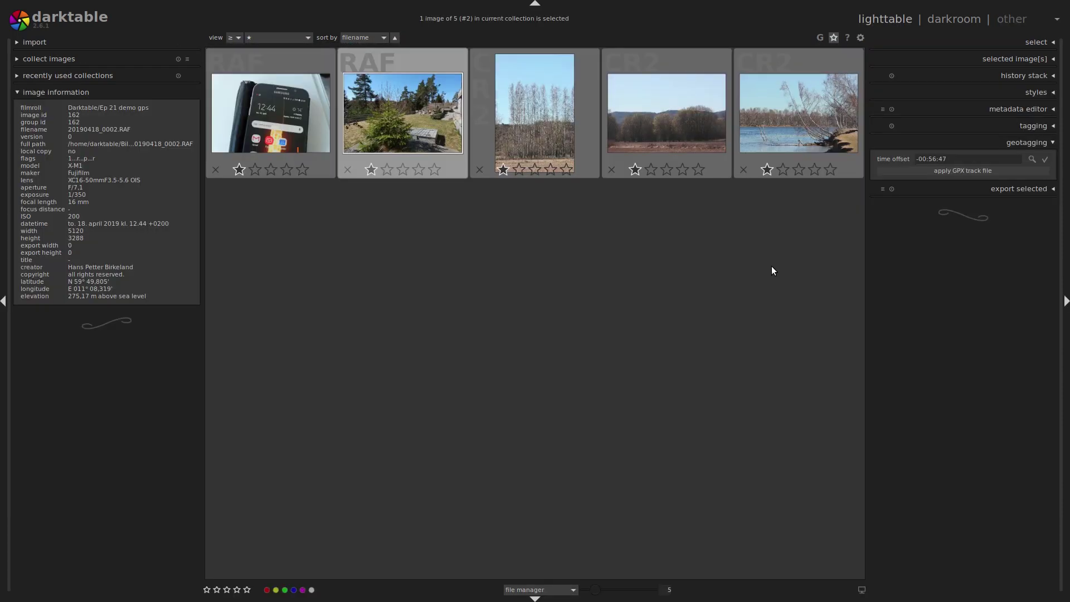